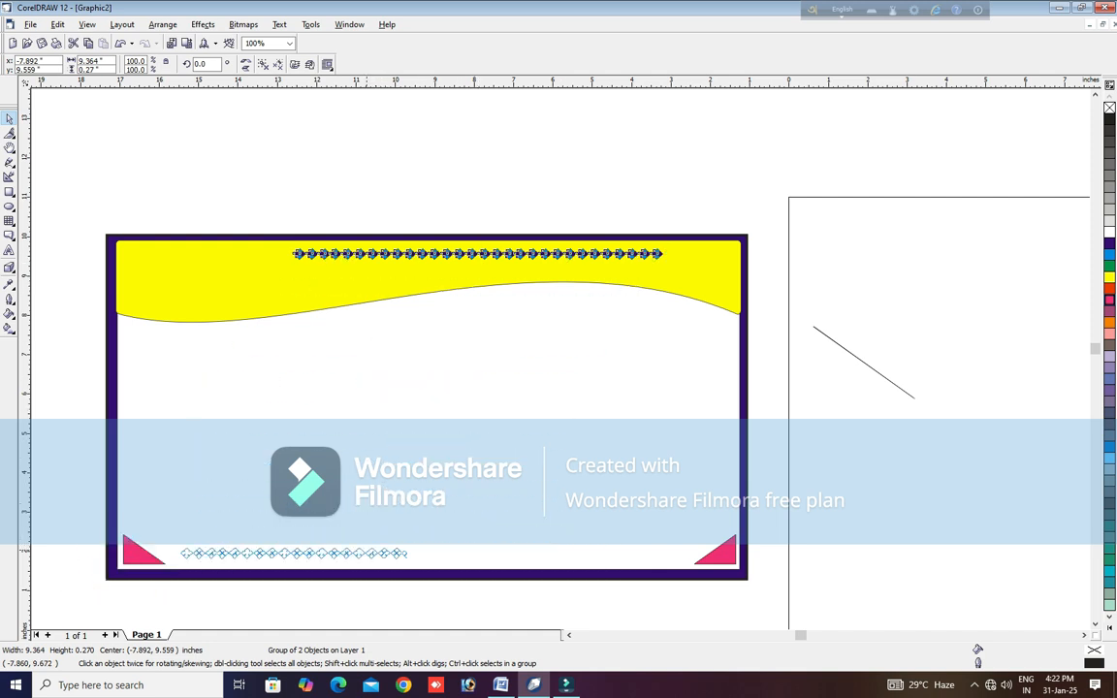
# - Nudge the diamond row at the certificate's bottom left and slightly down so it starts beside the left pink triangle
pyautogui.click(752, 587)
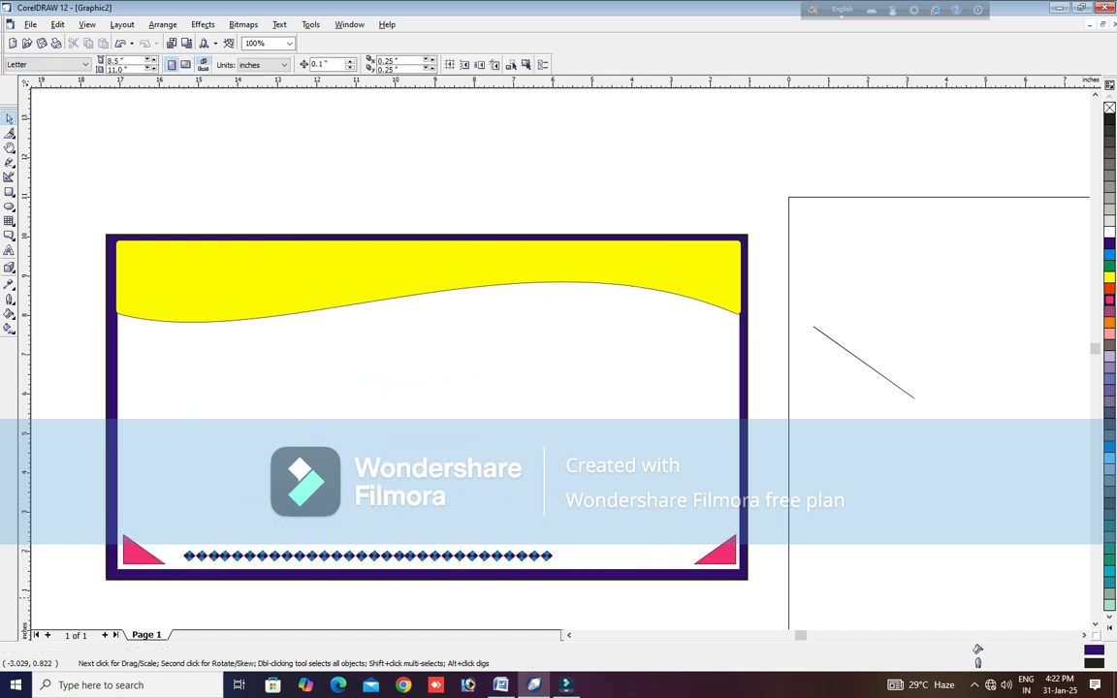
pyautogui.click(547, 558)
pyautogui.press('Left')
pyautogui.press('Left')
pyautogui.press('Left')
pyautogui.press('Left')
pyautogui.press('Down')
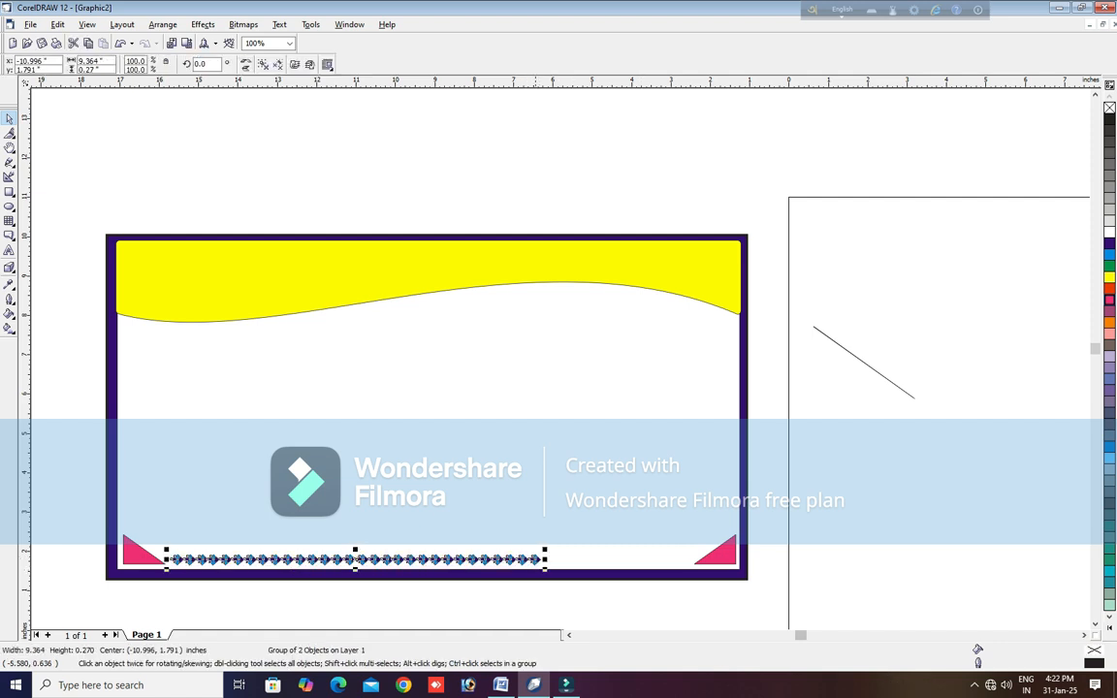
# - Ungroup the diamond row and extend it to the right pink triangle with a copy of its right half, trimming the overlapping diamonds
pyautogui.hotkey('ctrl', 'u')
pyautogui.click(565, 606)
pyautogui.click(535, 560)
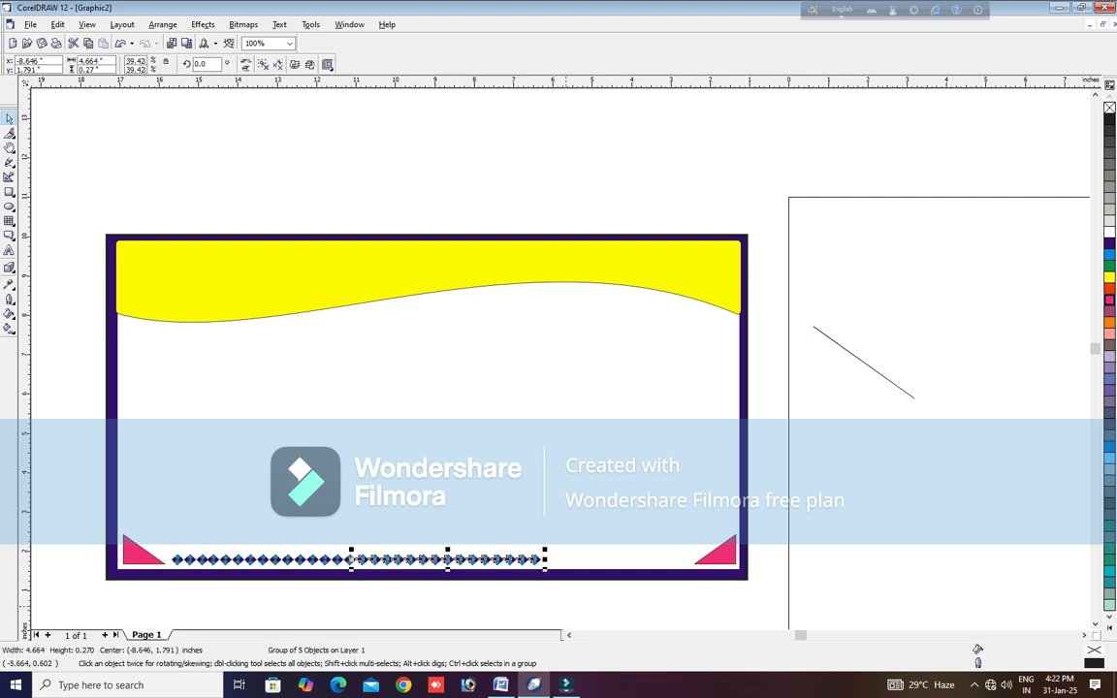
pyautogui.moveTo(541, 559); pyautogui.dragTo(722, 560)
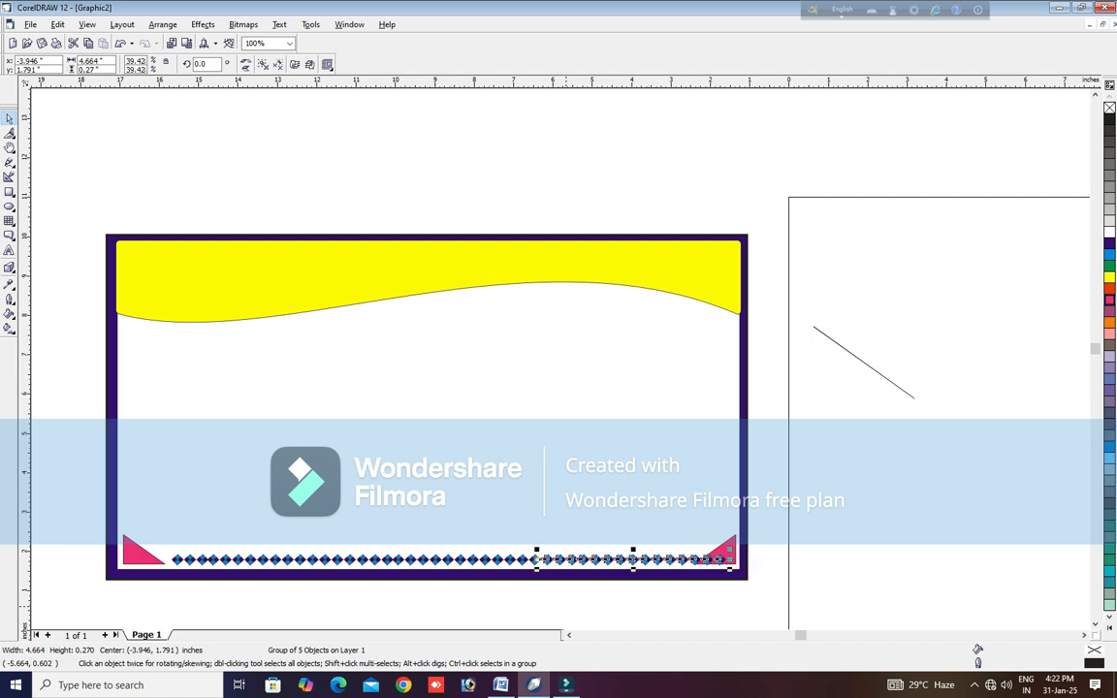
pyautogui.click(566, 606)
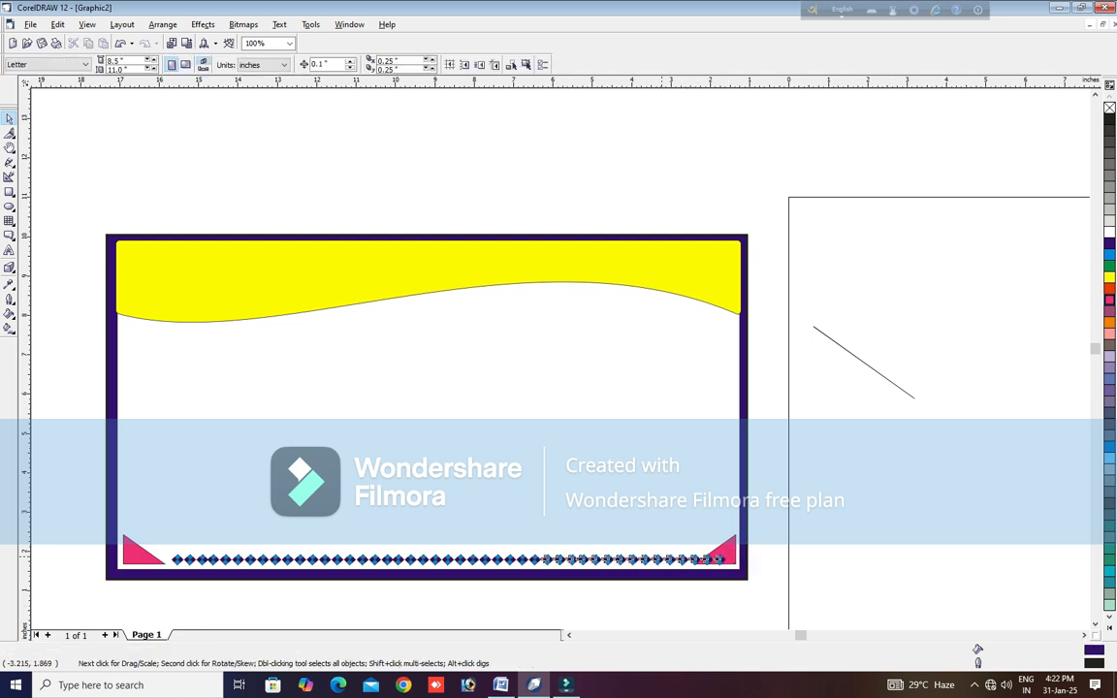
pyautogui.click(681, 560)
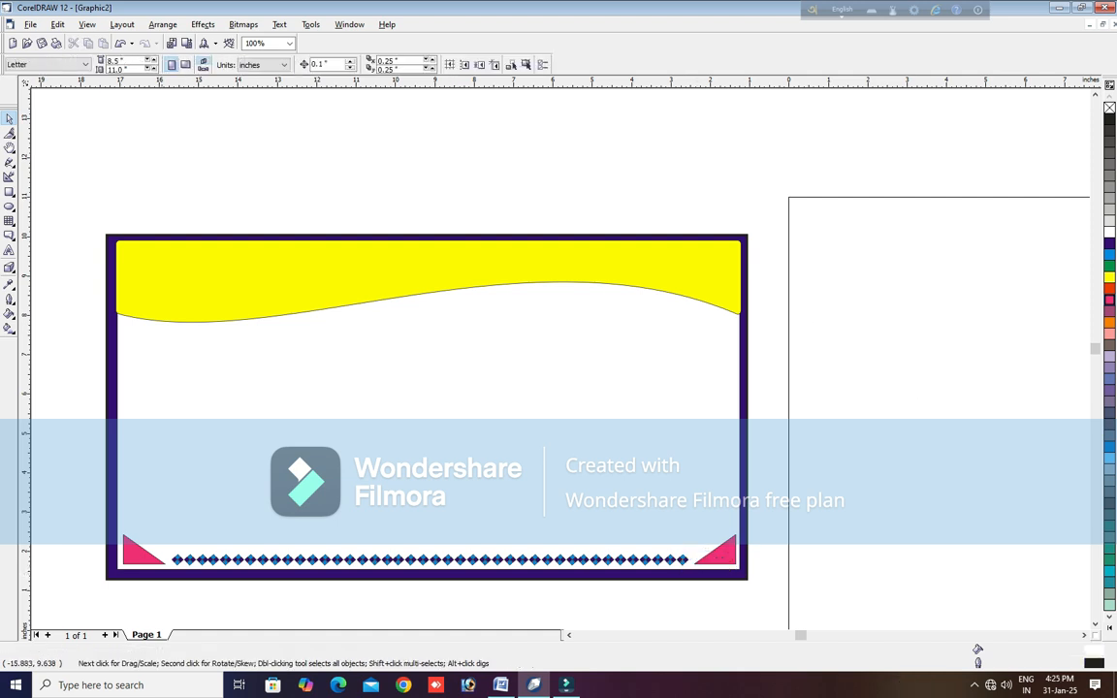
# - Add the artistic text "Gopalganj Rajiv Gandhi Computer Center" in the empty area above the certificate
pyautogui.click(9, 250)
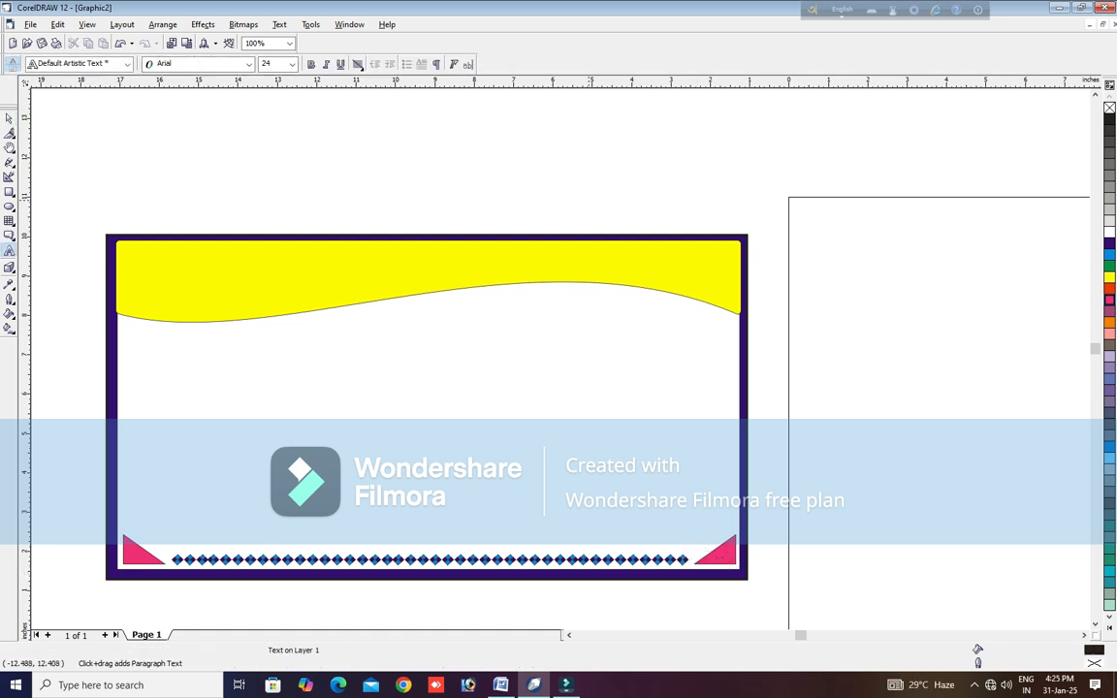
pyautogui.write('Gopalga')
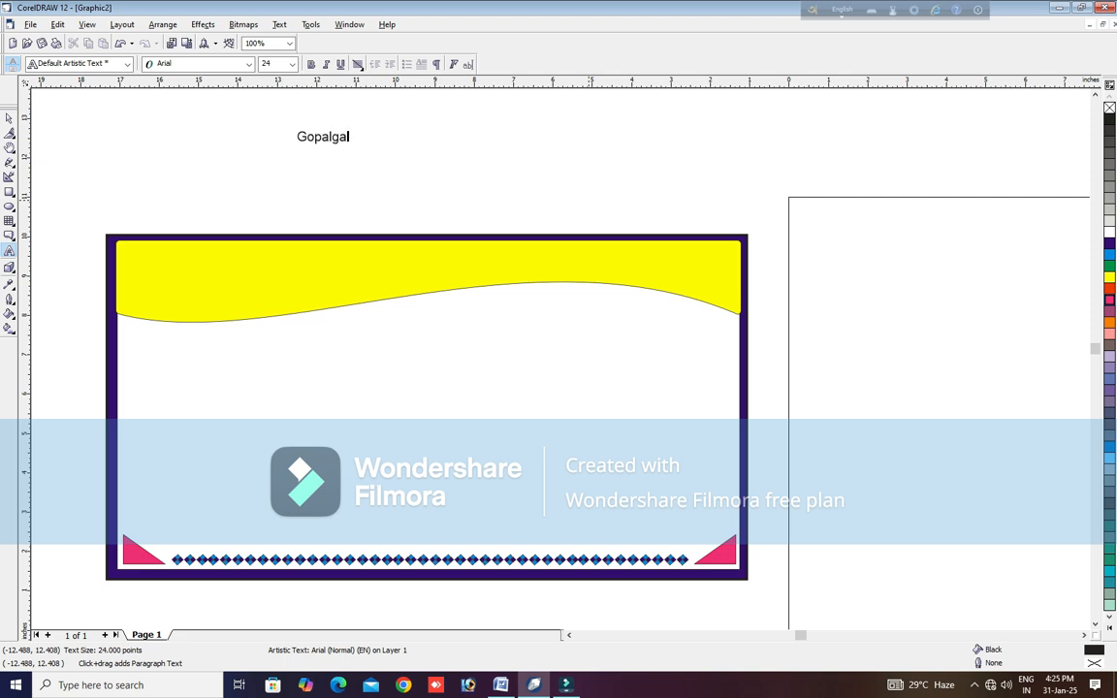
pyautogui.write('nj Yout')
pyautogui.press('BackSpace')
pyautogui.press('BackSpace')
pyautogui.press('BackSpace')
pyautogui.press('BackSpace')
pyautogui.write('Rajiv Gandhi Computer T')
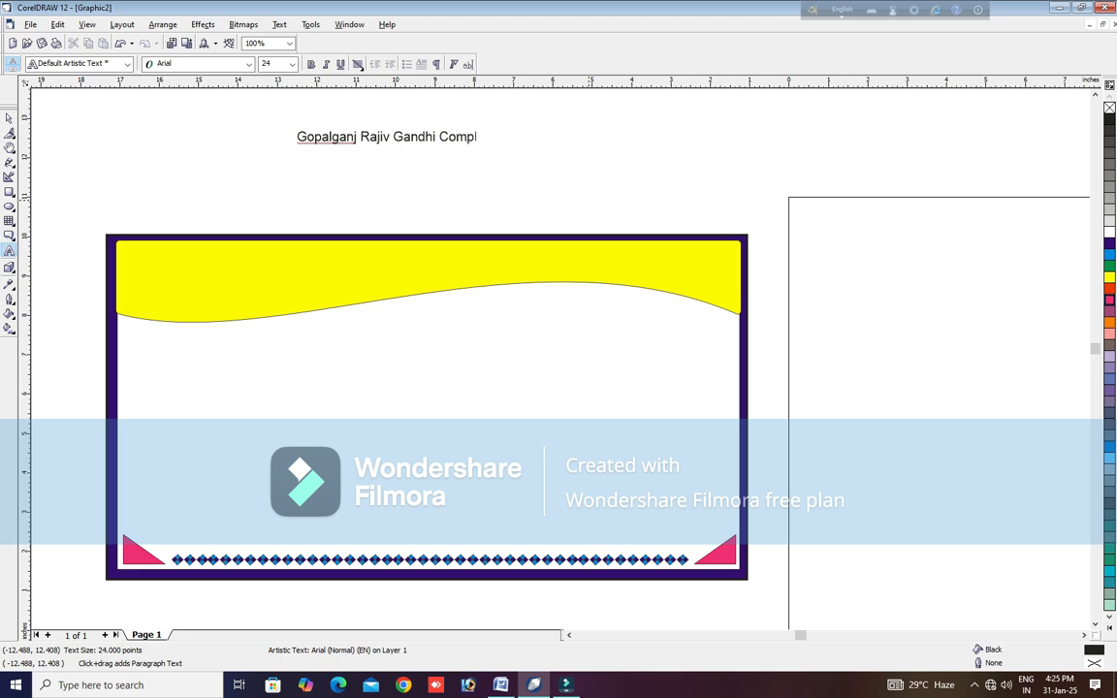
pyautogui.press('BackSpace')
pyautogui.write('Cen')
pyautogui.press('BackSpace')
# - Enlarge the computer center heading to about 43.6 pt and set its font to Arial Black
pyautogui.click(10, 119)
pyautogui.moveTo(542, 150); pyautogui.dragTo(739, 229)
pyautogui.moveTo(711, 152); pyautogui.dragTo(742, 155)
pyautogui.click(162, 24)
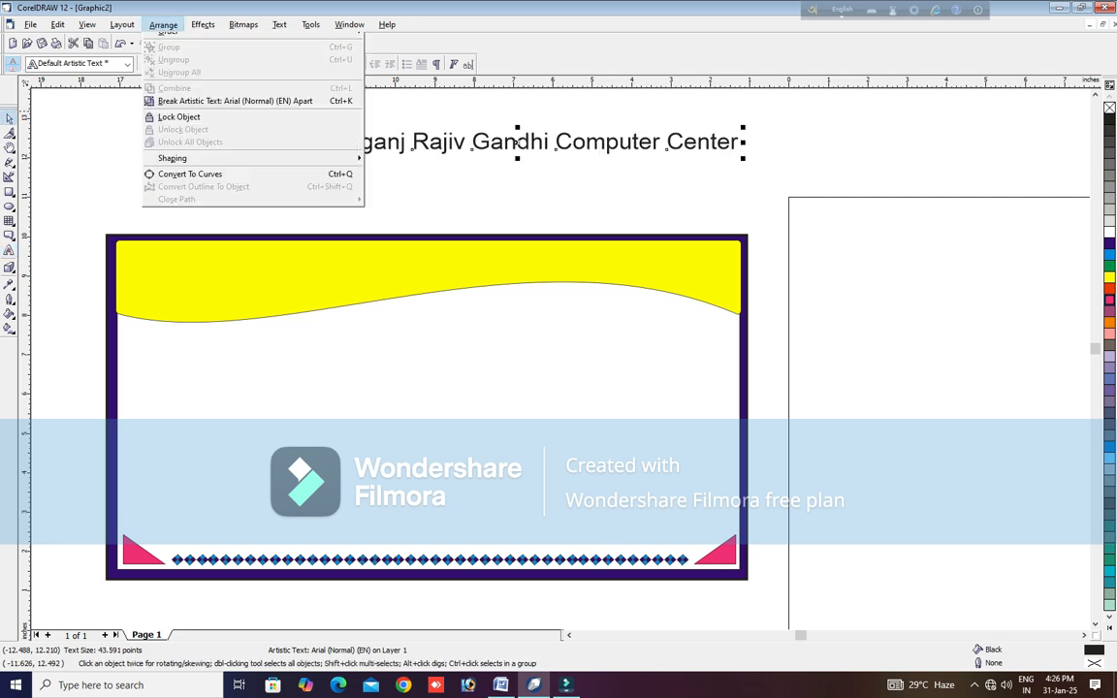
pyautogui.click(203, 24)
pyautogui.click(250, 64)
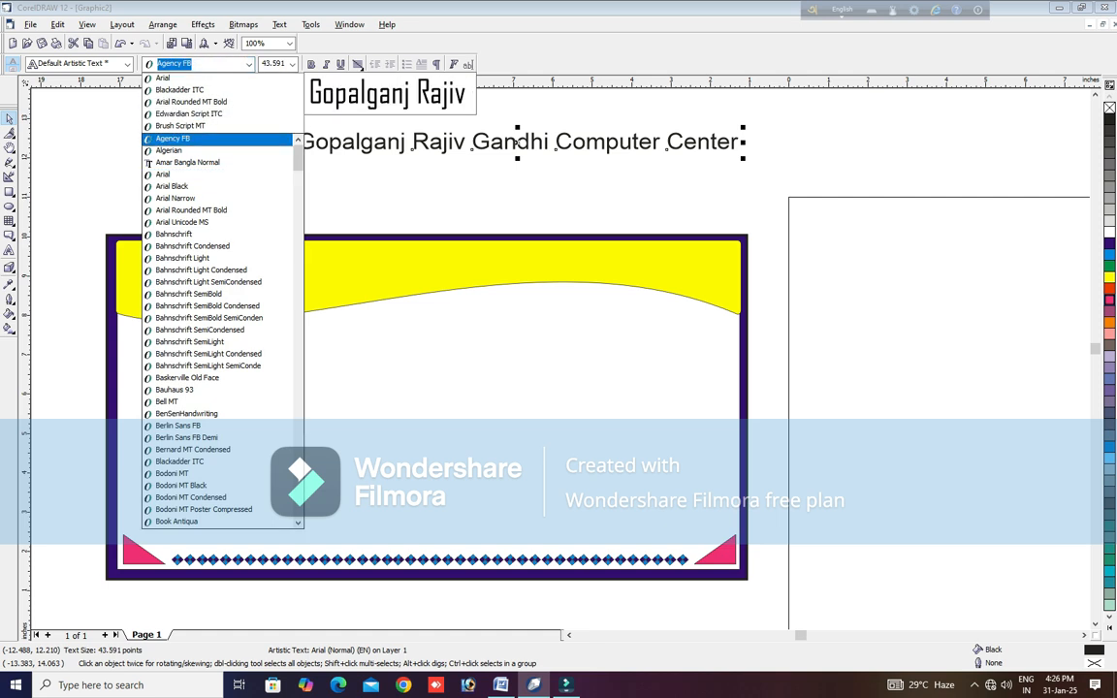
pyautogui.write('Arial Black')
pyautogui.press('Return')
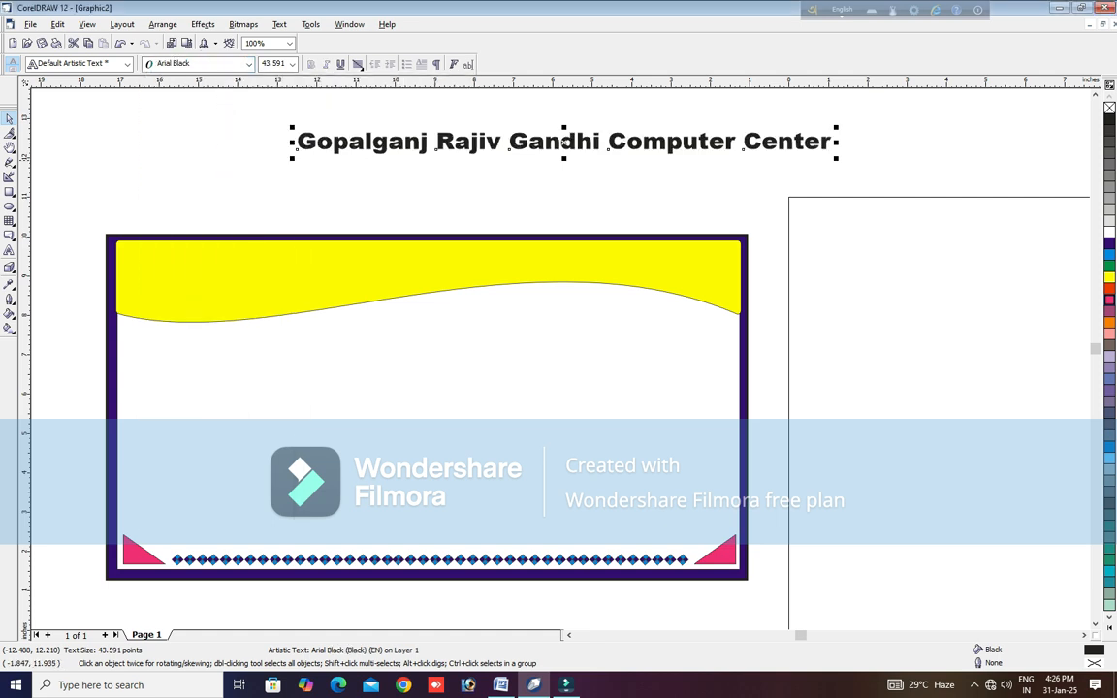
# - Move the heading onto the certificate just below the yellow wave and fill it with red
pyautogui.moveTo(564, 142); pyautogui.dragTo(433, 346)
pyautogui.click(1109, 289)
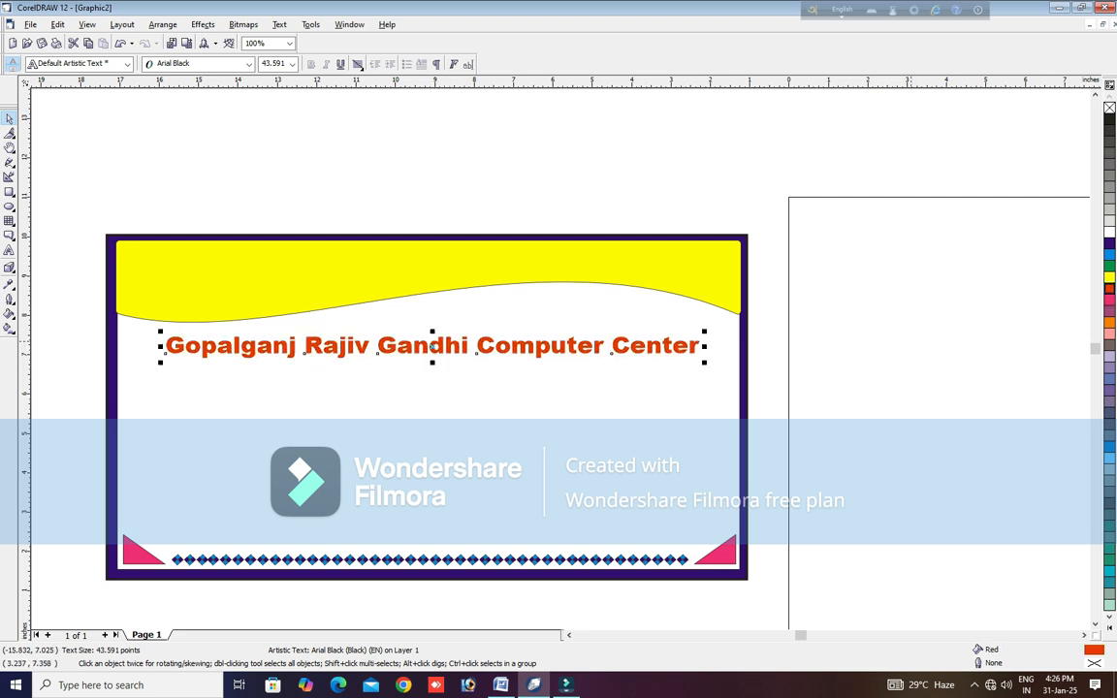
pyautogui.click(586, 418)
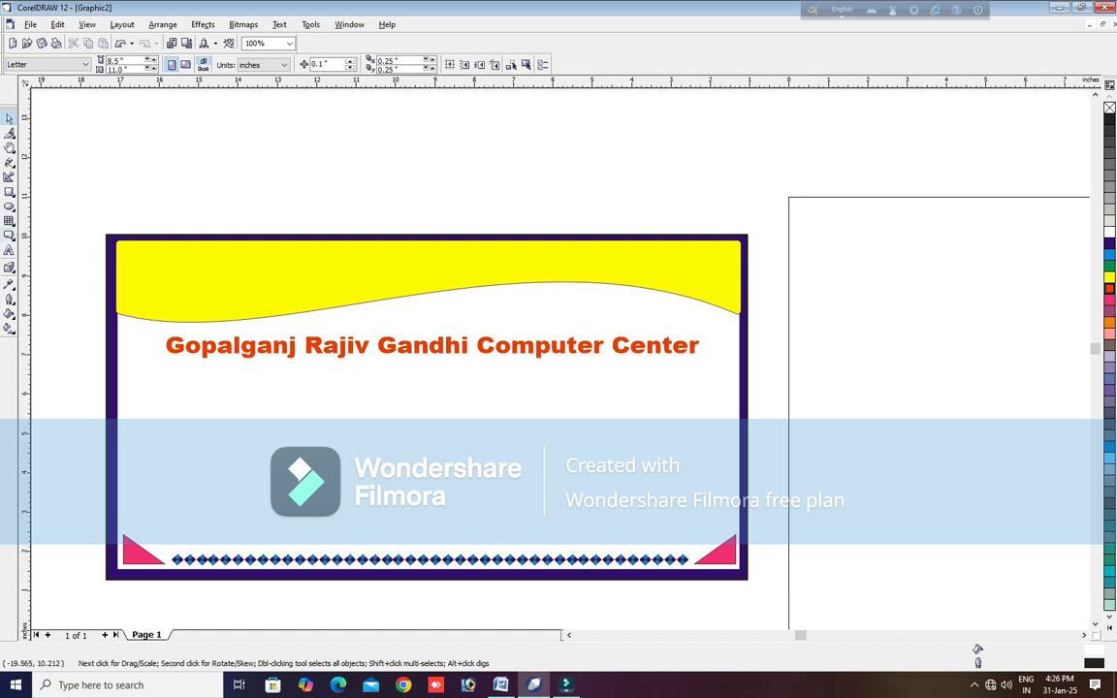
# - Add the computer center's address as a text line and place it centrally beneath the red heading
pyautogui.click(9, 250)
pyautogui.click(565, 163)
pyautogui.write('Bal')
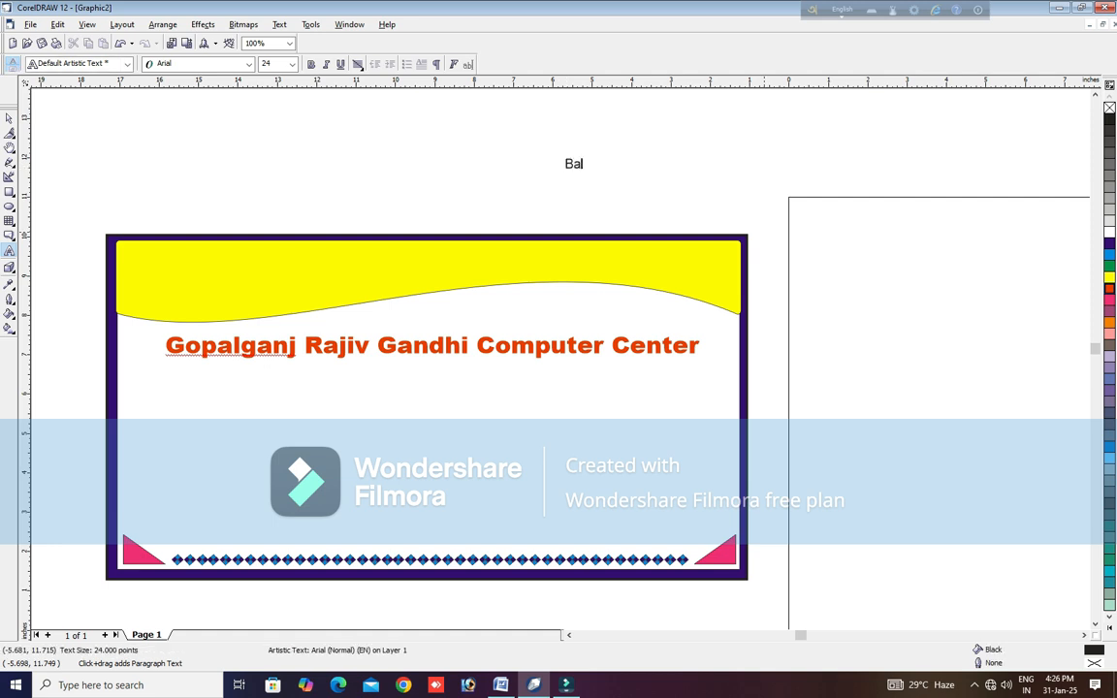
pyautogui.write('upara,Gopalganj, D.D WB')
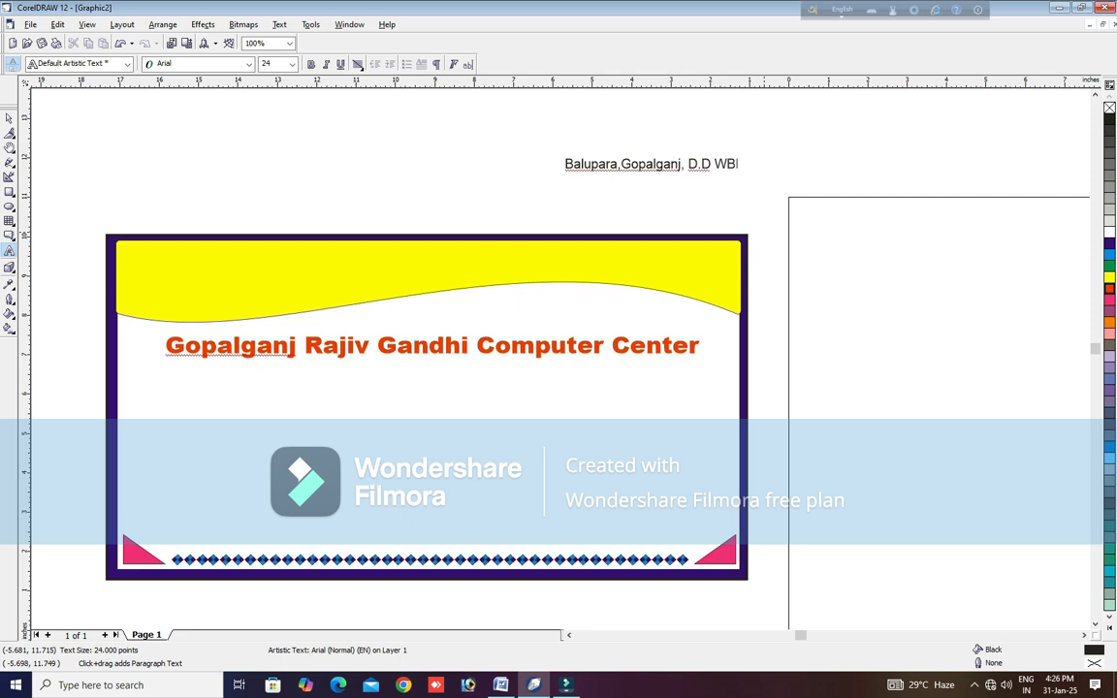
pyautogui.hotkey('ctrl', 'space')
pyautogui.moveTo(652, 161); pyautogui.dragTo(423, 361)
pyautogui.moveTo(502, 363); pyautogui.dragTo(415, 366)
pyautogui.press('Escape')
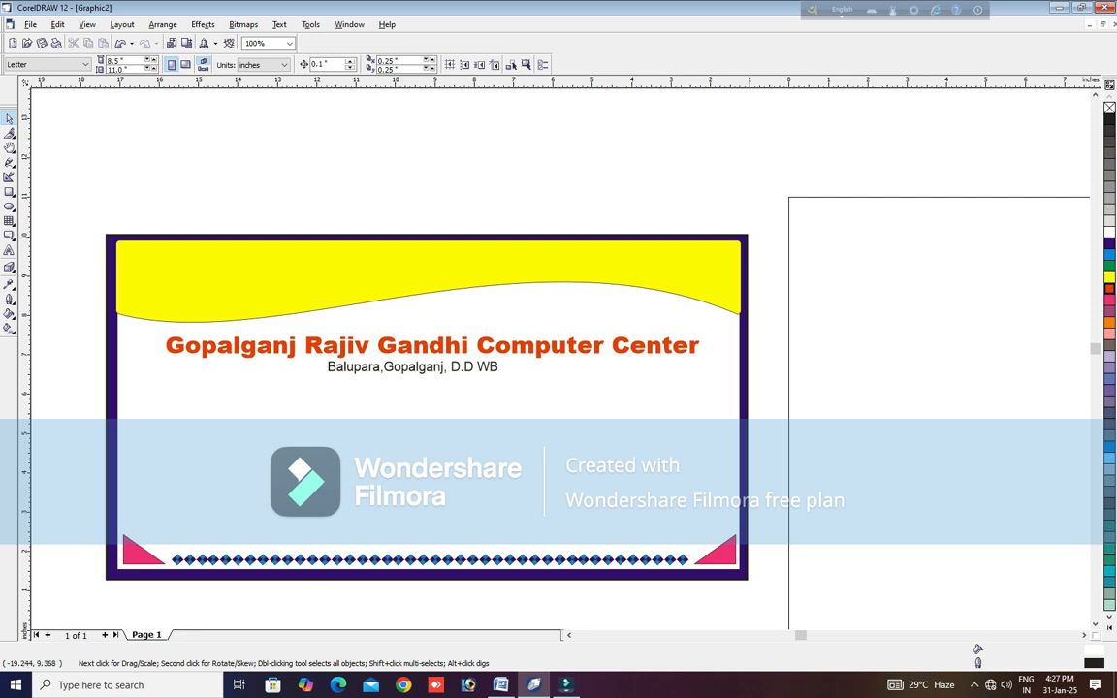
# - Add the text "To Certificate by" above the certificate, enlarged to about 69 pt in Edwardian Script ITC
pyautogui.click(9, 249)
pyautogui.write('To Certificate by.')
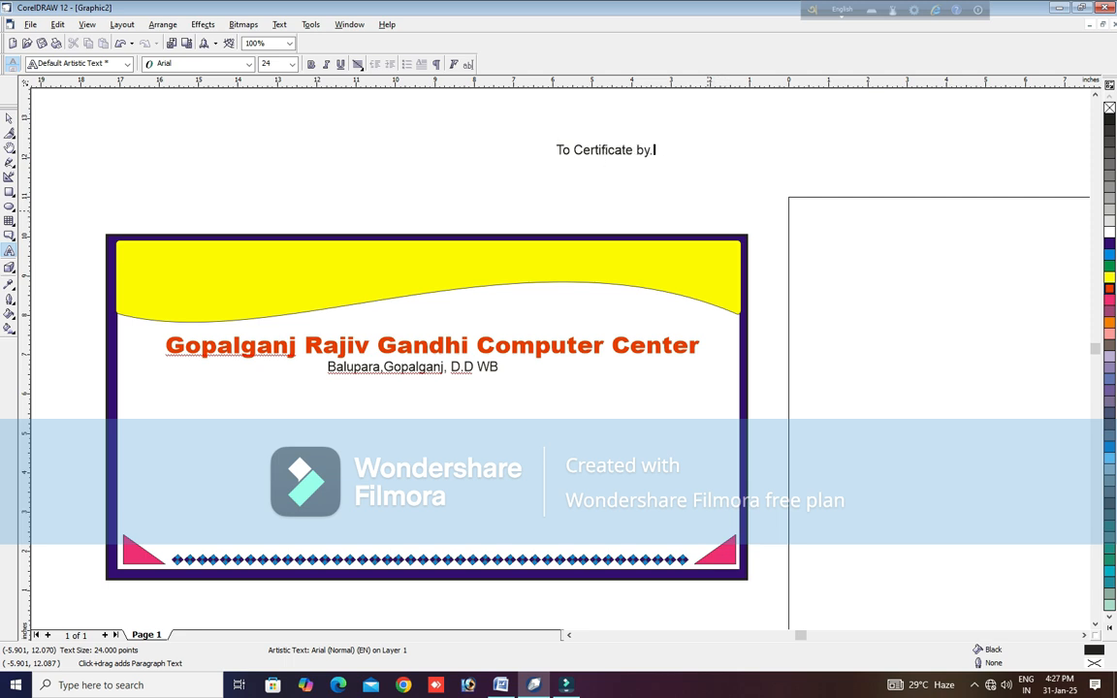
pyautogui.click(8, 118)
pyautogui.moveTo(654, 161); pyautogui.dragTo(831, 184)
pyautogui.click(249, 63)
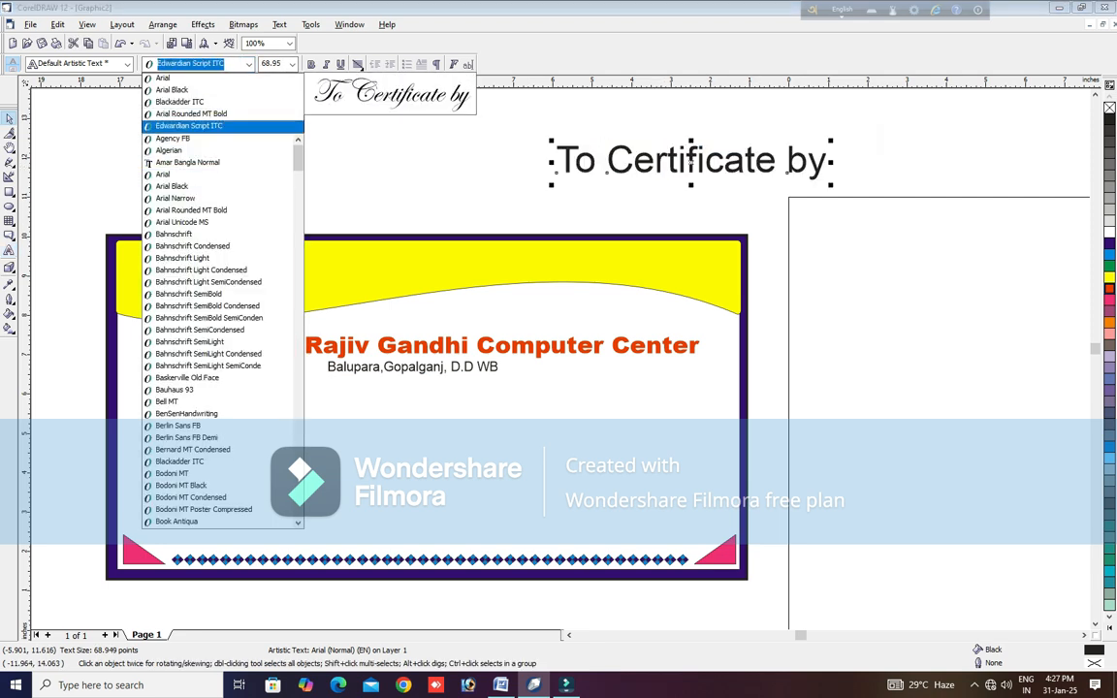
pyautogui.click(184, 119)
# - Fill the "To Certificate by" text with blue and place it below the address line, enlarged to about 98.4 pt
pyautogui.click(1109, 243)
pyautogui.moveTo(647, 165); pyautogui.dragTo(302, 400)
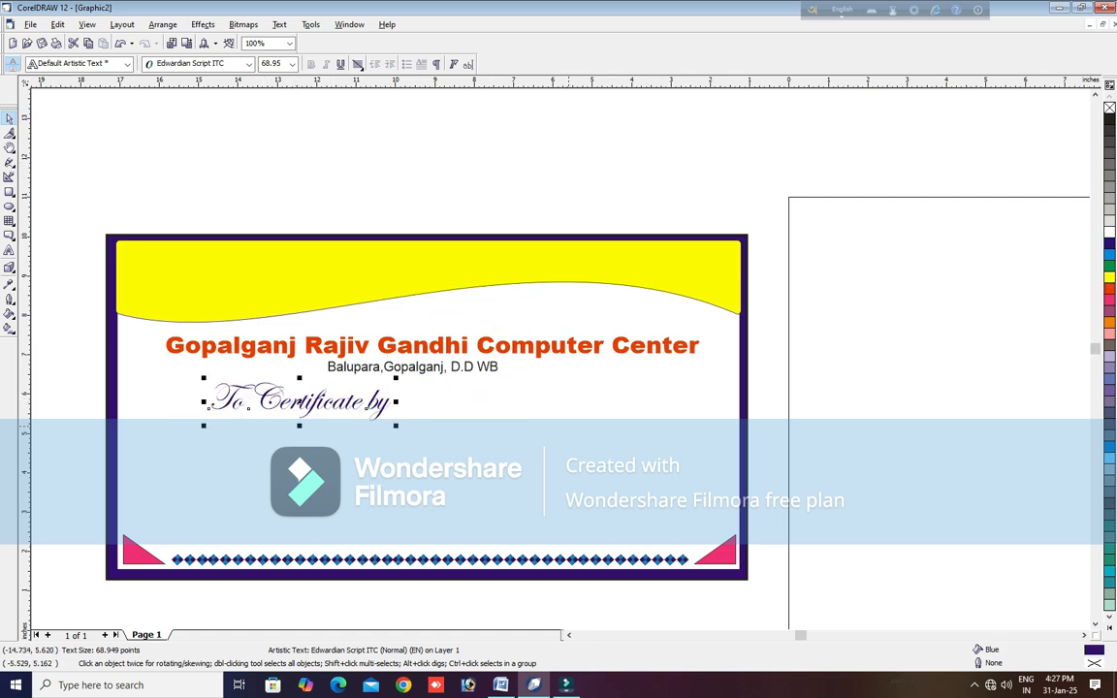
pyautogui.moveTo(396, 425); pyautogui.dragTo(474, 444)
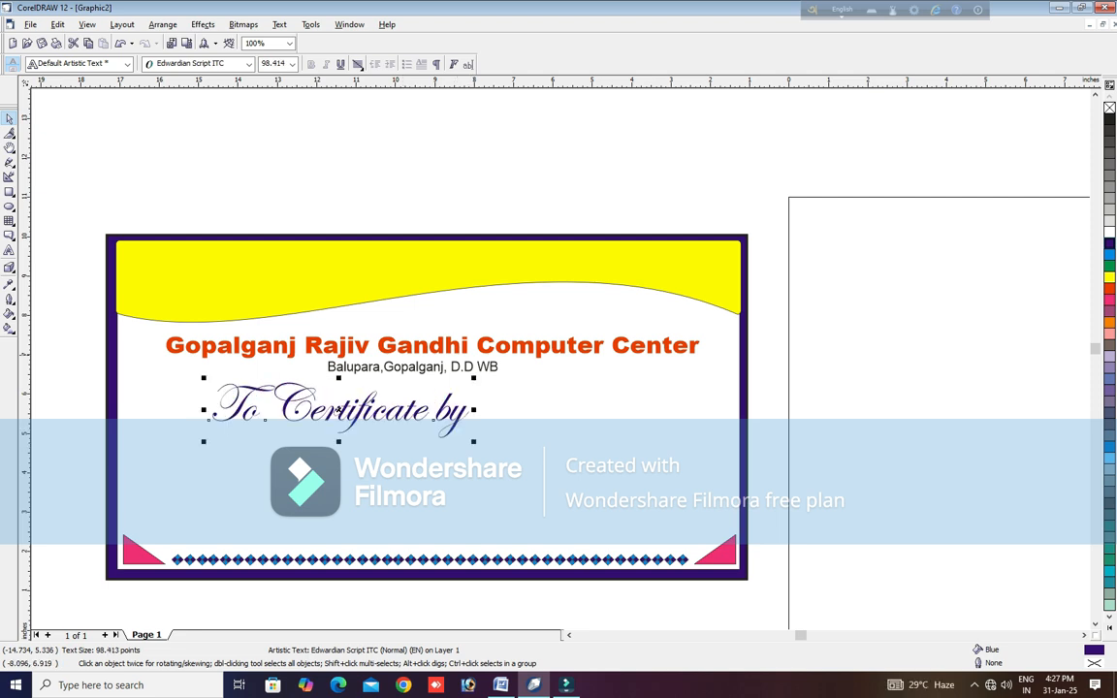
# - Nudge the red heading and the address line each up by about 0.3 inches
pyautogui.click(532, 347)
pyautogui.press('Up')
pyautogui.press('Up')
pyautogui.press('Up')
pyautogui.click(457, 378)
pyautogui.click(453, 369)
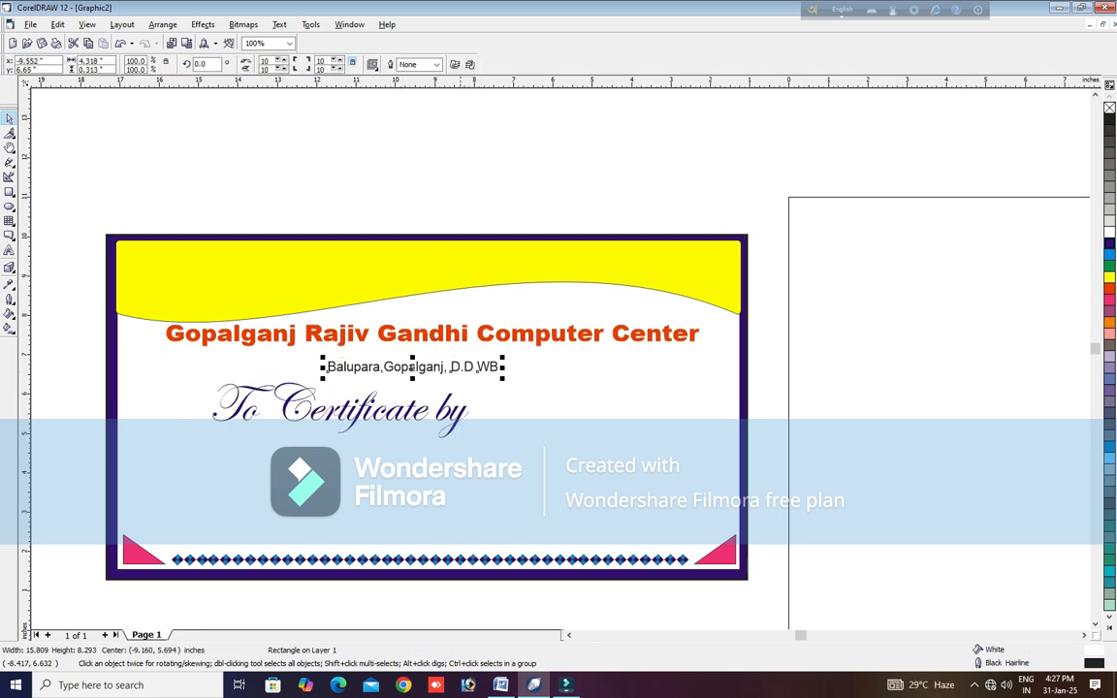
pyautogui.press('Up')
pyautogui.press('Up')
pyautogui.press('Up')
pyautogui.press('Up')
pyautogui.press('Down')
# - Nudge the "To Certificate by" text up by 0.4 inches, closer to the address line
pyautogui.click(452, 419)
pyautogui.press('Up')
pyautogui.press('Up')
pyautogui.press('Up')
pyautogui.press('Up')
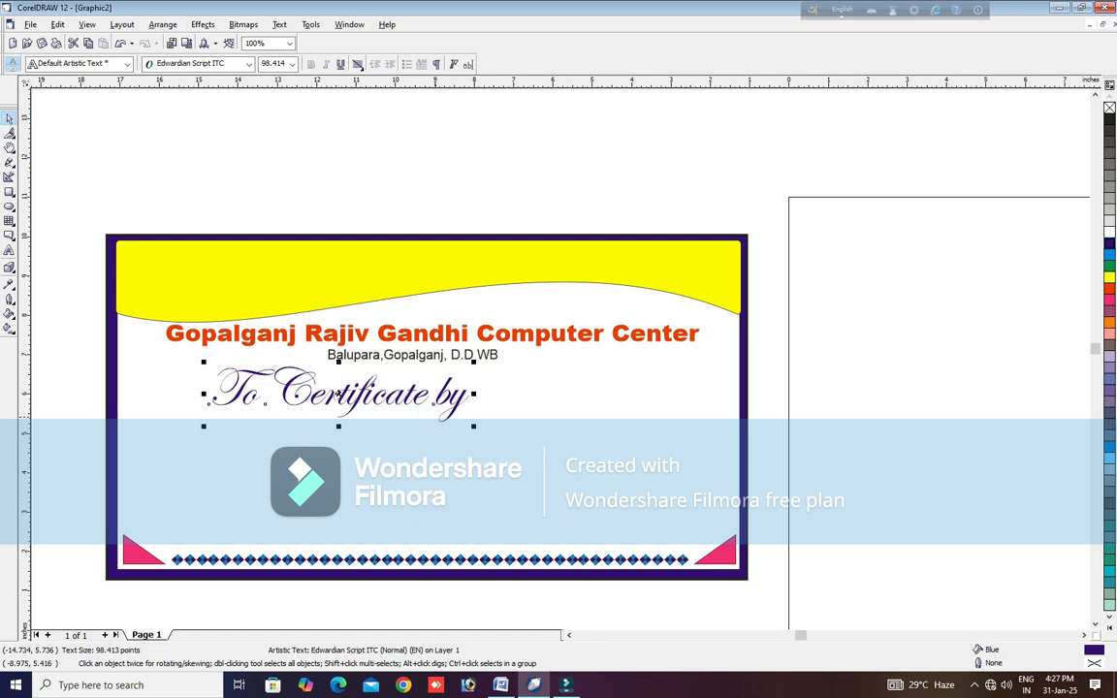
pyautogui.click(820, 370)
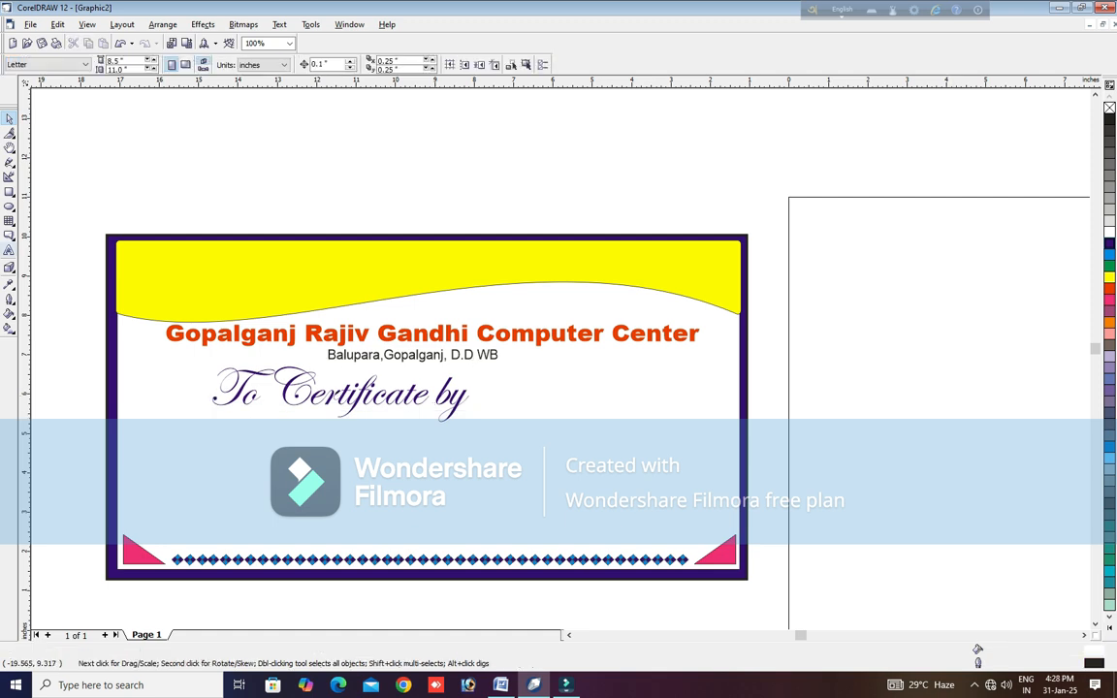
# - Add a three-line text block with dotted blanks: "Mister/Miss", "In awarded for", and "Class", "Holiday", "Position." on the last line
pyautogui.click(9, 251)
pyautogui.click(721, 158)
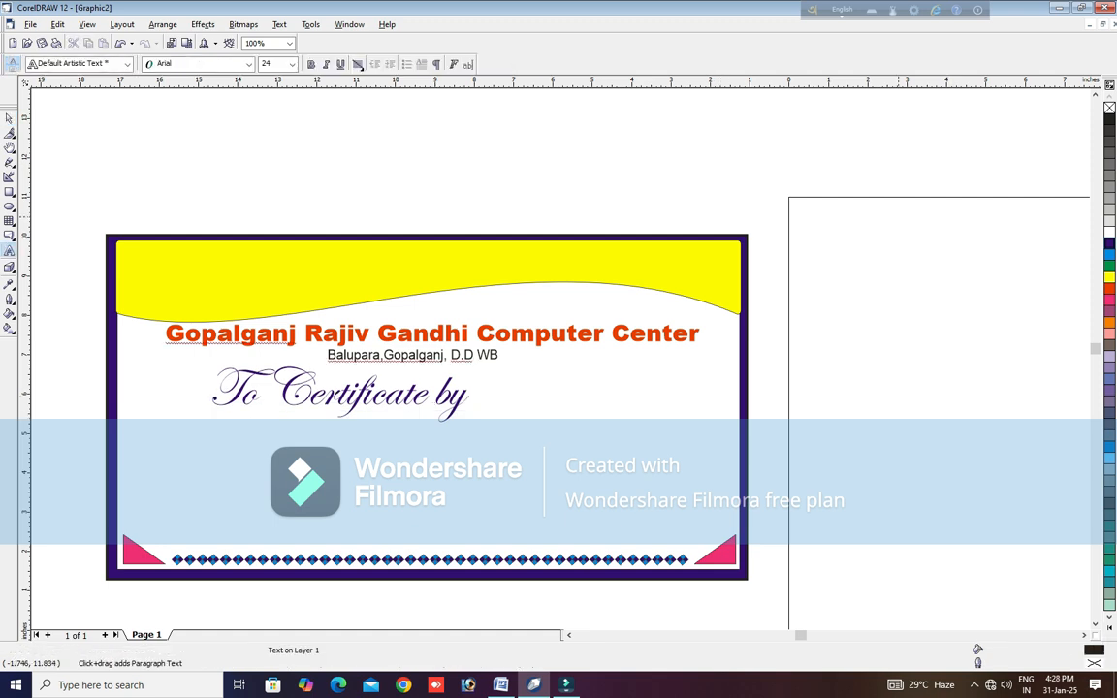
pyautogui.write('Mister/Misw')
pyautogui.write('....................................................................................')
pyautogui.press('Return')
pyautogui.write('Is')
pyautogui.press('BackSpace')
pyautogui.write('bn')
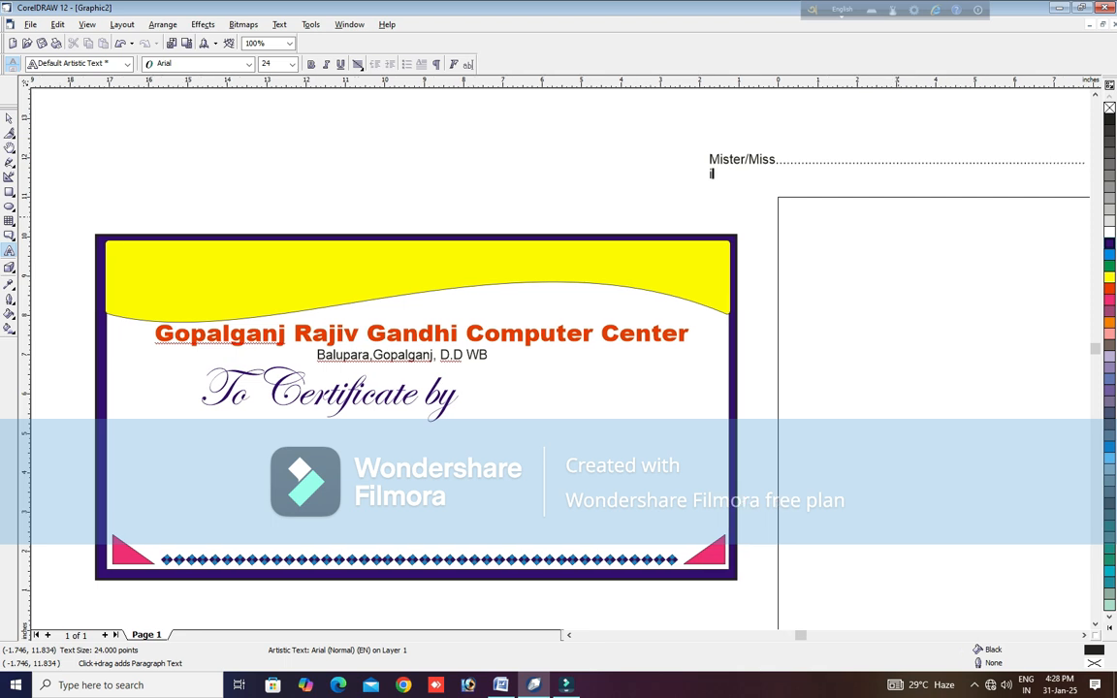
pyautogui.write('awarded for............................................................................')
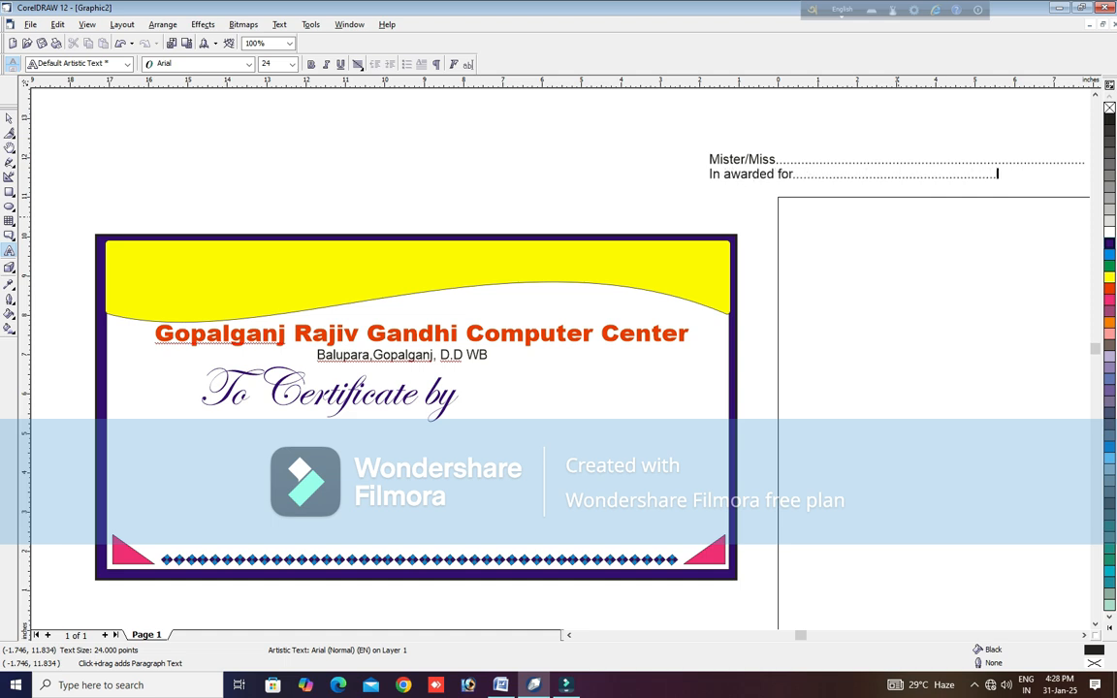
pyautogui.write('Class...................................................Holiday............')
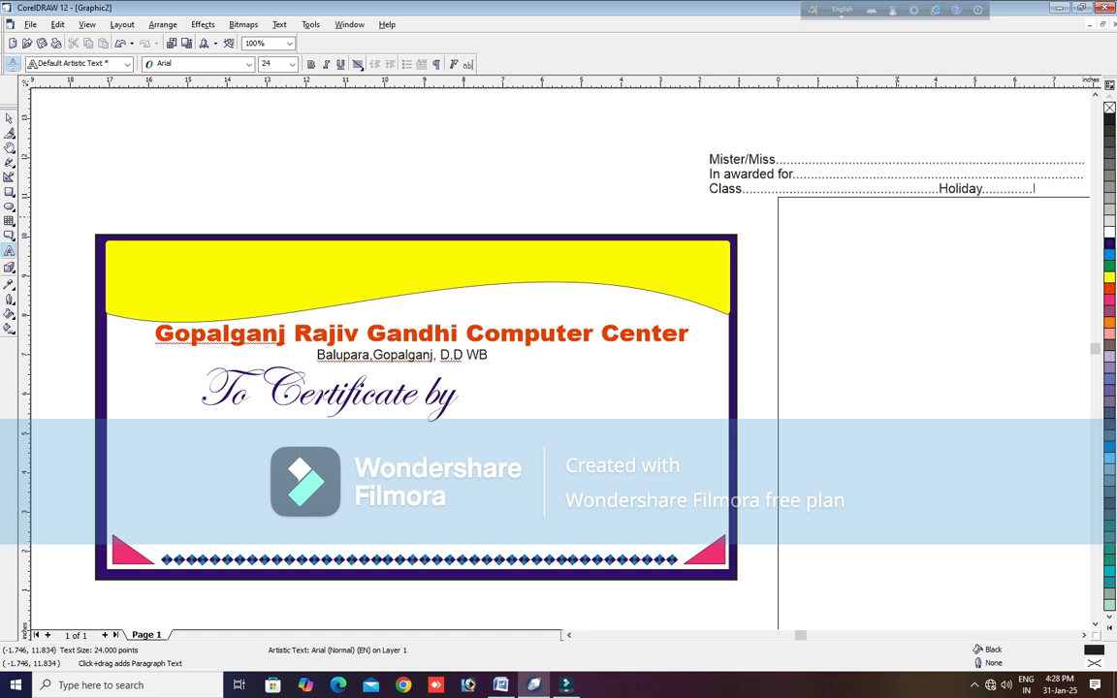
pyautogui.write('Position.')
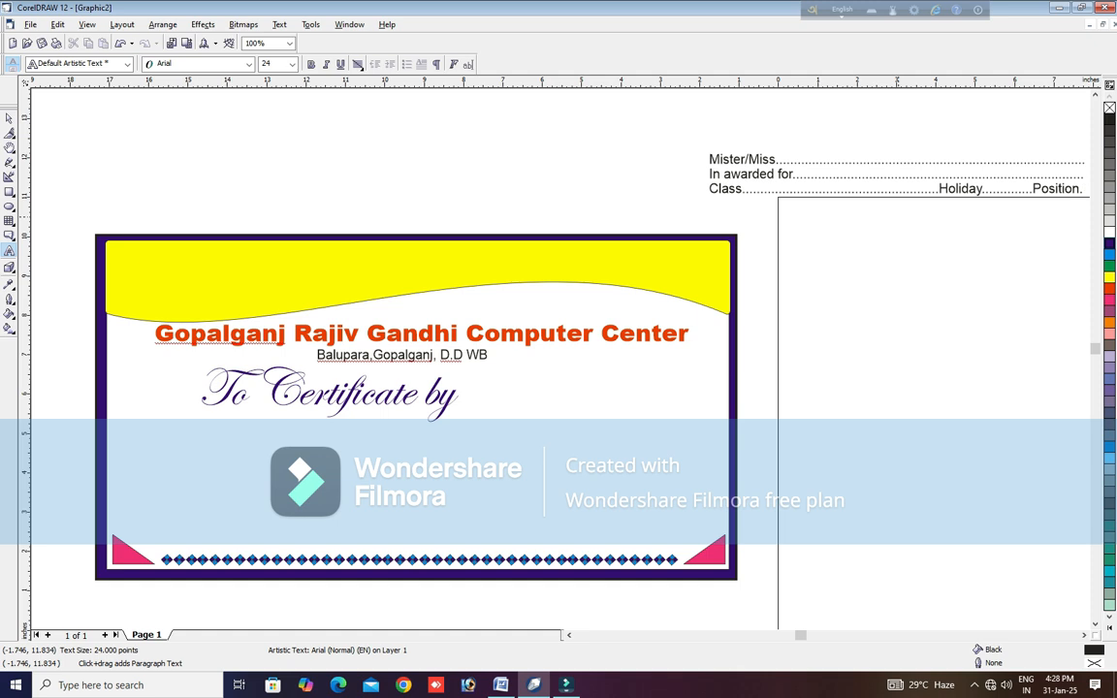
# - Set the font of the three-line dotted text block to Bell MT
pyautogui.click(9, 117)
pyautogui.click(249, 64)
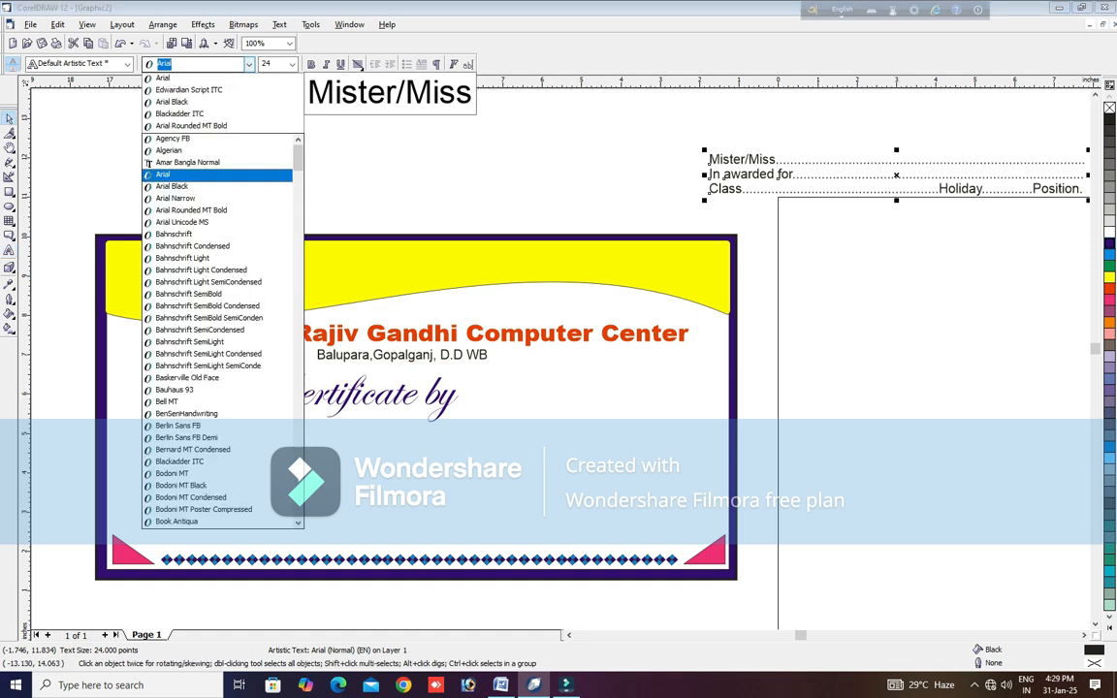
pyautogui.press('Up')
pyautogui.press('Down')
pyautogui.press('Down')
pyautogui.press('Down')
pyautogui.press('Down')
pyautogui.press('Down')
pyautogui.press('Down')
pyautogui.press('Down')
pyautogui.press('Down')
pyautogui.press('Down')
pyautogui.press('Down')
pyautogui.press('Down')
pyautogui.press('Down')
pyautogui.press('Down')
pyautogui.press('Down')
pyautogui.press('Down')
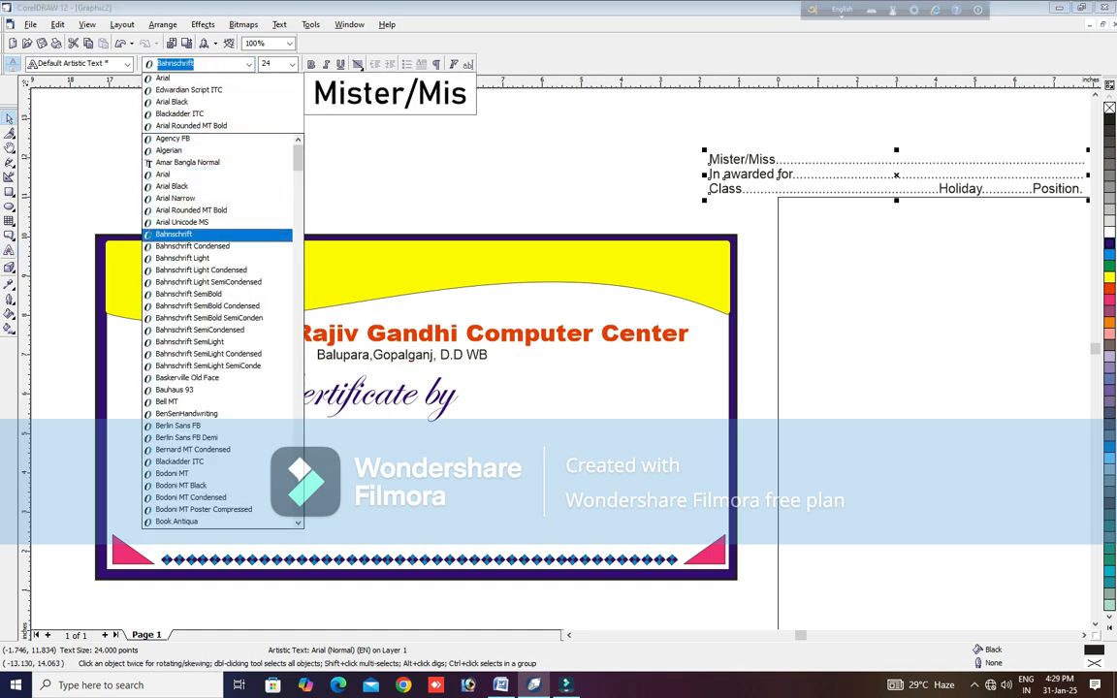
pyautogui.press('Down')
pyautogui.press('Down')
pyautogui.press('Down')
pyautogui.press('Down')
pyautogui.press('Down')
pyautogui.press('Down')
pyautogui.press('Down')
pyautogui.press('Down')
pyautogui.press('Down')
pyautogui.press('Down')
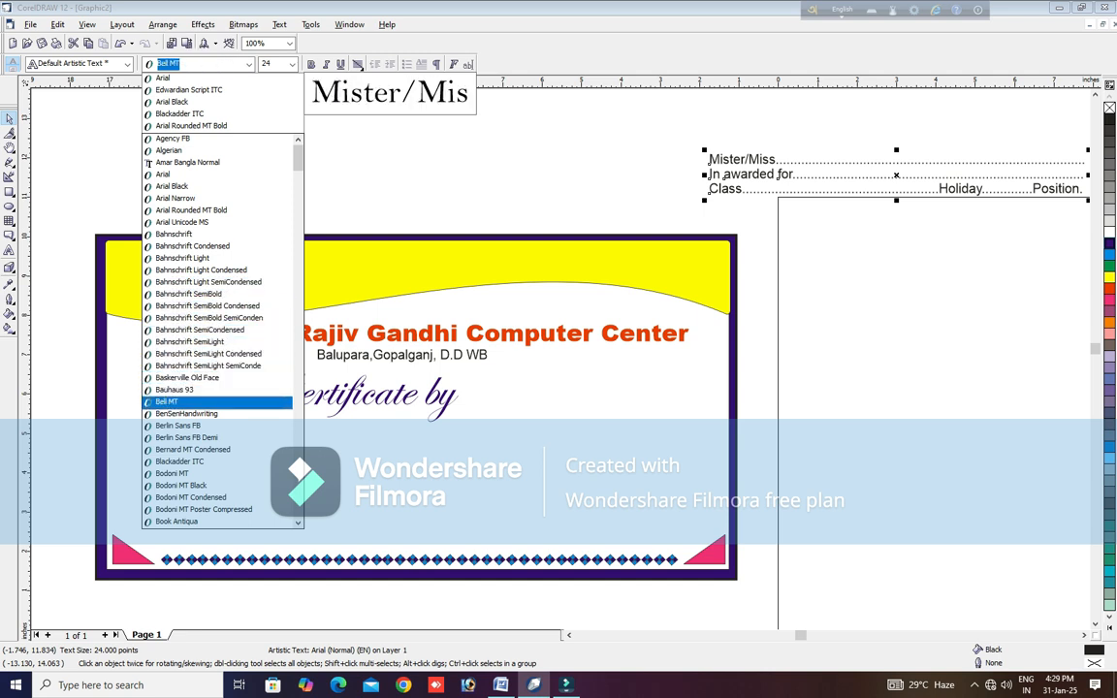
pyautogui.press('Return')
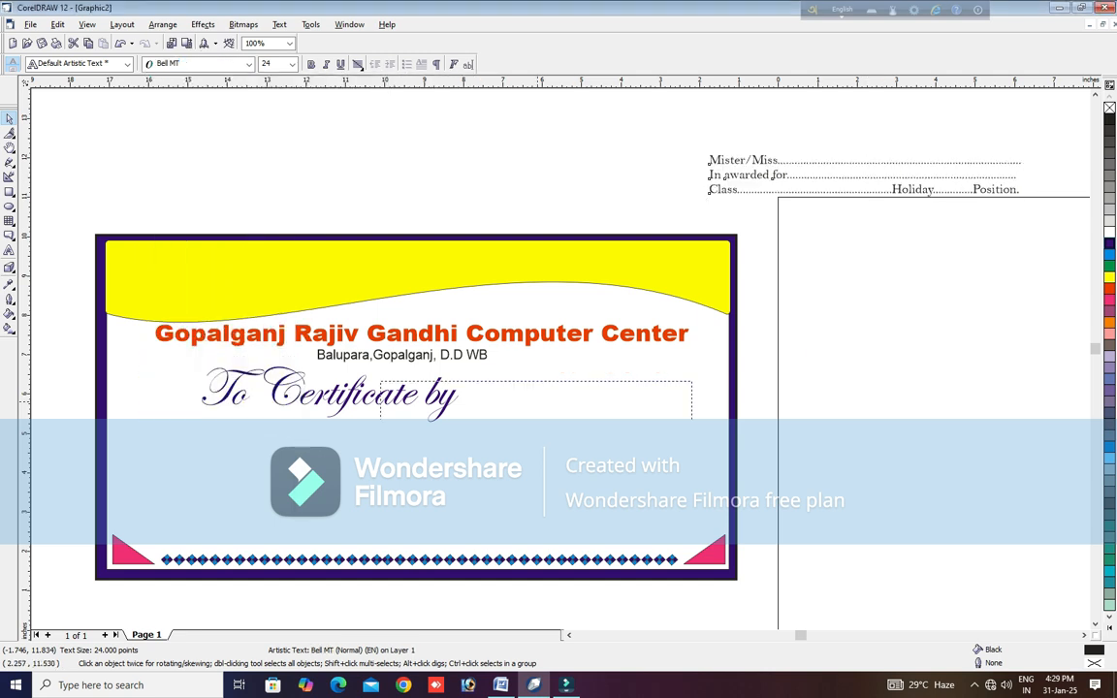
# - Place the dotted text block below "To Certificate by", enlarge it to about 28.9 pt and nudge it into the middle
pyautogui.moveTo(391, 456); pyautogui.dragTo(369, 451)
pyautogui.moveTo(529, 477); pyautogui.dragTo(592, 488)
pyautogui.press('Up')
pyautogui.press('Up')
pyautogui.press('Up')
pyautogui.press('Right')
pyautogui.press('Right')
pyautogui.press('Right')
pyautogui.press('Right')
pyautogui.press('Right')
pyautogui.press('Right')
pyautogui.press('Right')
pyautogui.press('Right')
pyautogui.press('Right')
pyautogui.press('Right')
pyautogui.press('Right')
pyautogui.press('Down')
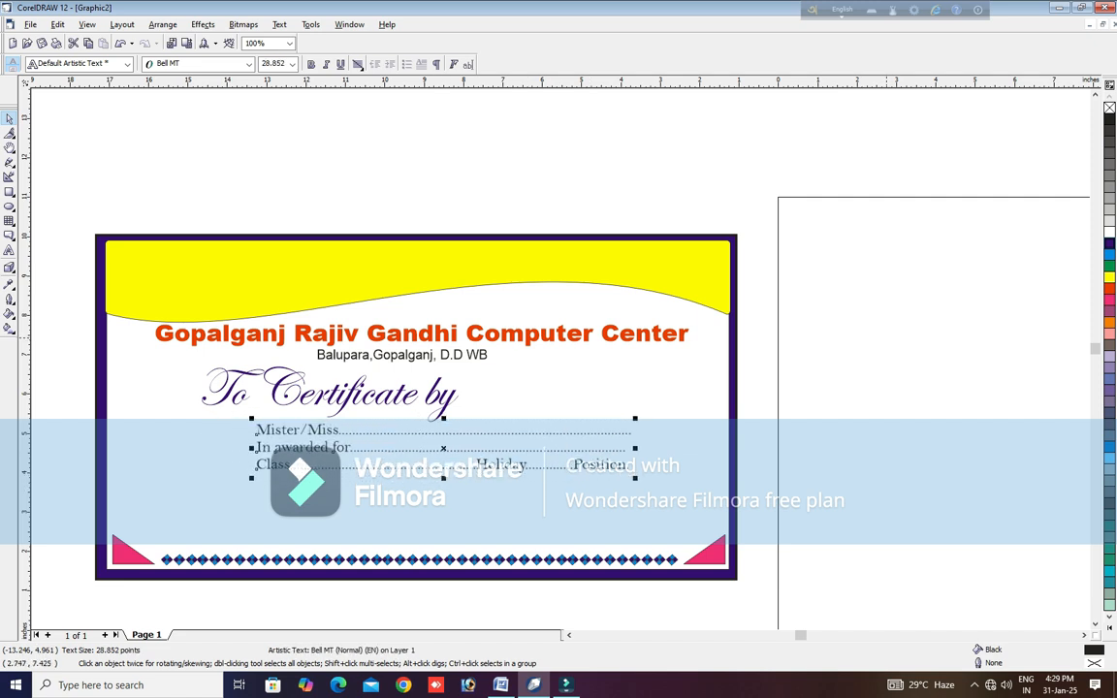
pyautogui.click(883, 338)
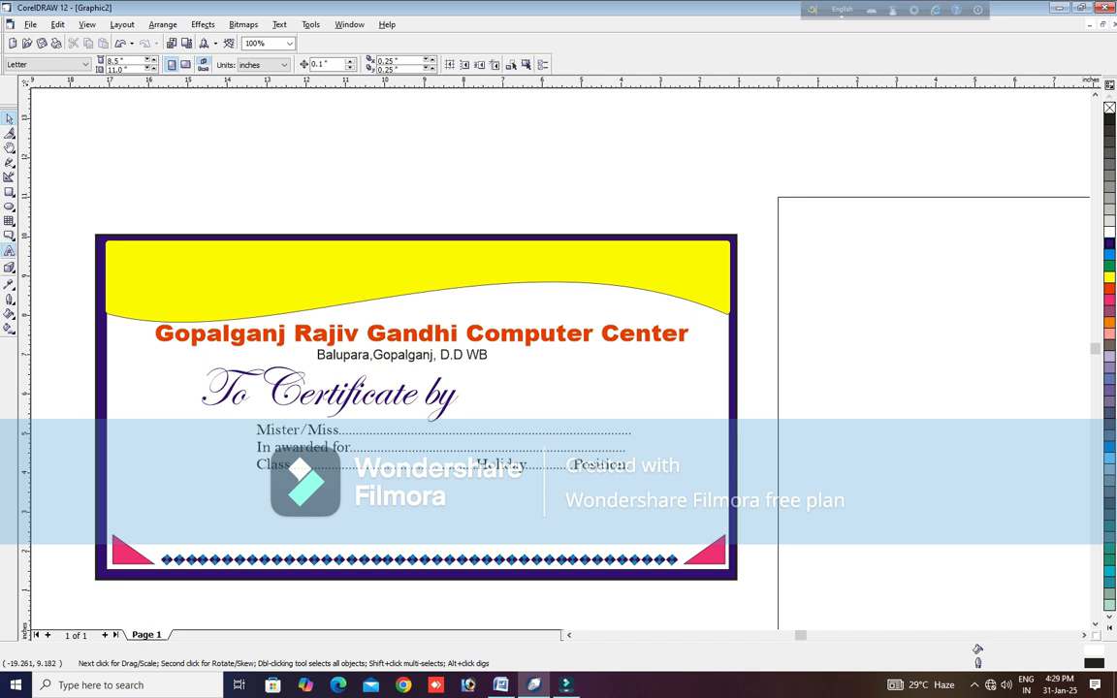
# - Add the text line "We wish him/her best of luck in future endevaour." in the empty area above the certificate
pyautogui.click(9, 250)
pyautogui.click(602, 144)
pyautogui.write('w')
pyautogui.write('e wl')
pyautogui.write('sh him/her belst of luc')
pyautogui.write('k in future el')
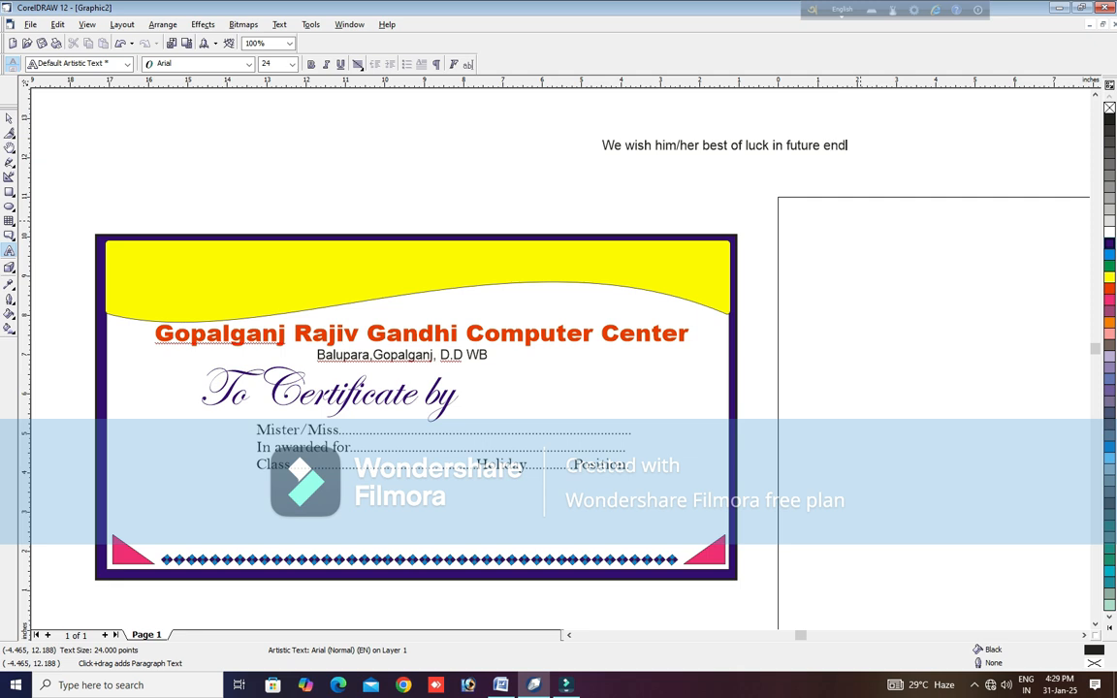
pyautogui.write('deval')
pyautogui.press('BackSpace')
pyautogui.write('our.')
# - Place the good-luck line just below the dotted text block, at a size of about 22.6 pt
pyautogui.hotkey('ctrl', 'space')
pyautogui.moveTo(853, 146); pyautogui.dragTo(585, 489)
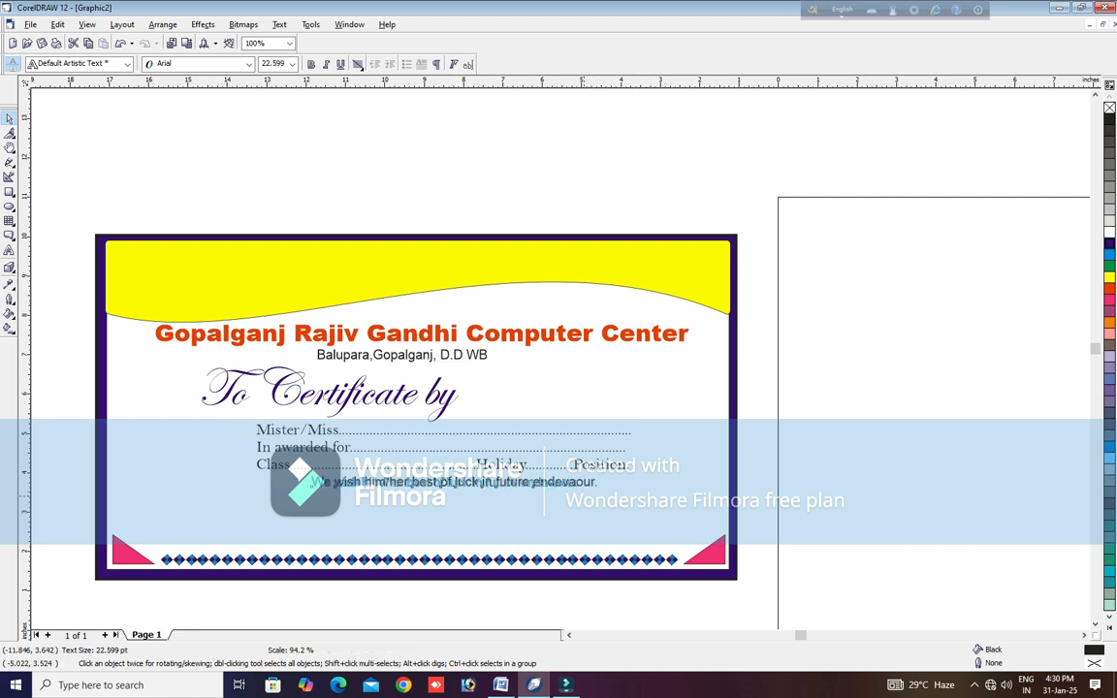
pyautogui.press('Down')
pyautogui.press('Escape')
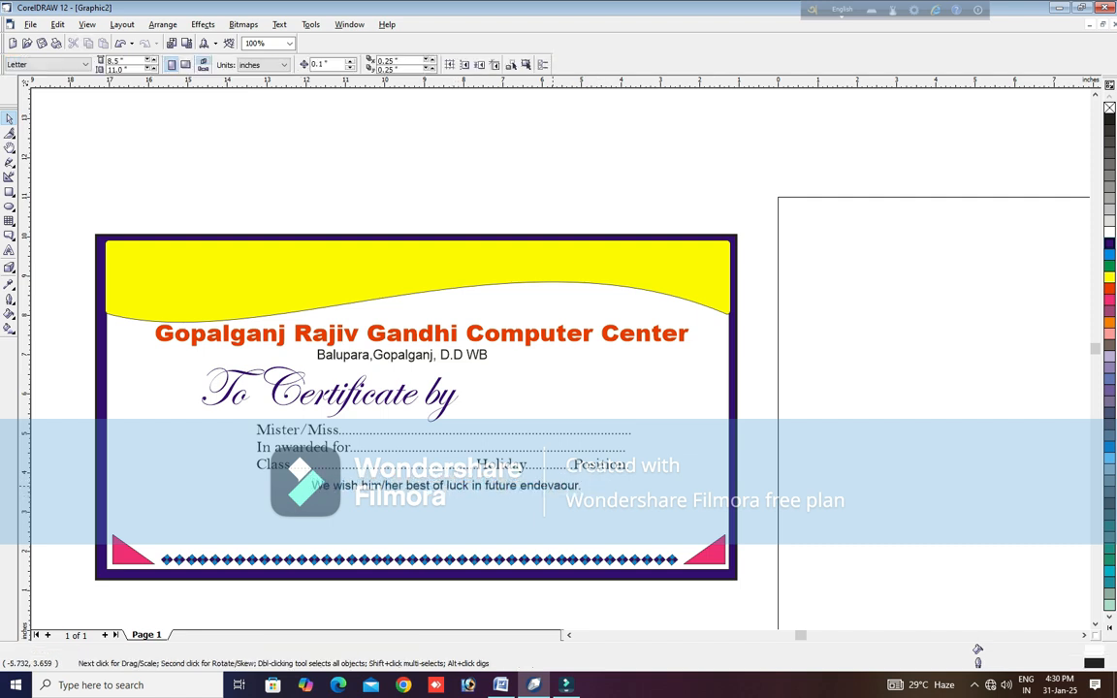
# - Add a "Date of Issue" text line with dotted day, month and year blanks separated by slashes
pyautogui.press('F8')
pyautogui.click(434, 146)
pyautogui.write('Ussu')
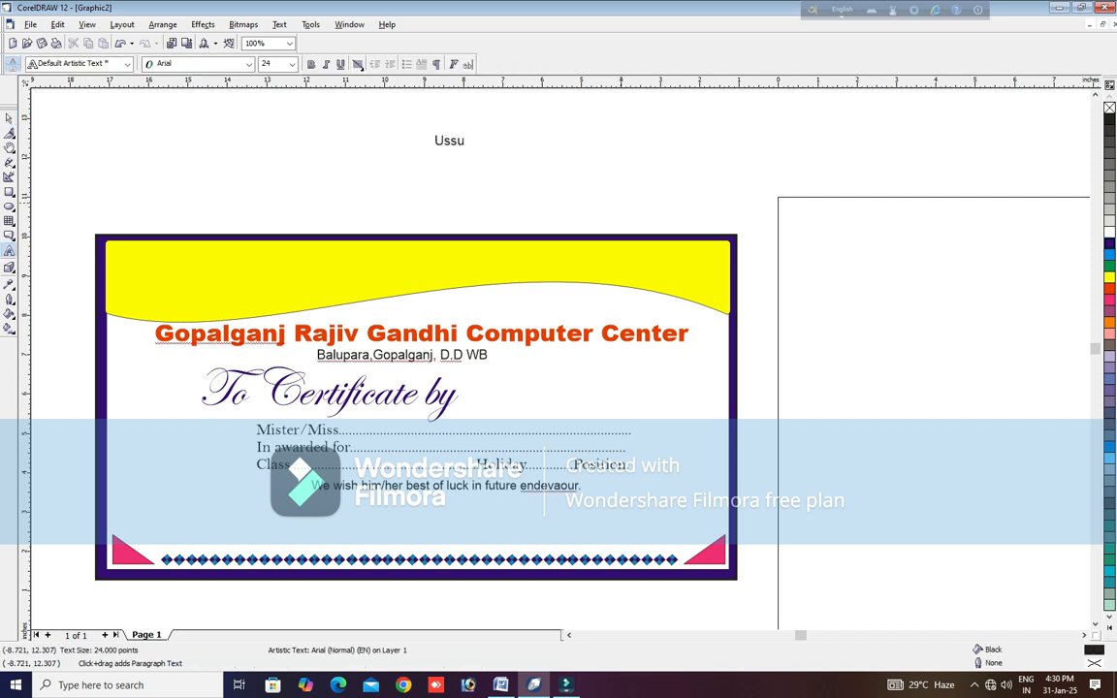
pyautogui.press('BackSpace')
pyautogui.press('BackSpace')
pyautogui.press('BackSpace')
pyautogui.write('Date of Issu')
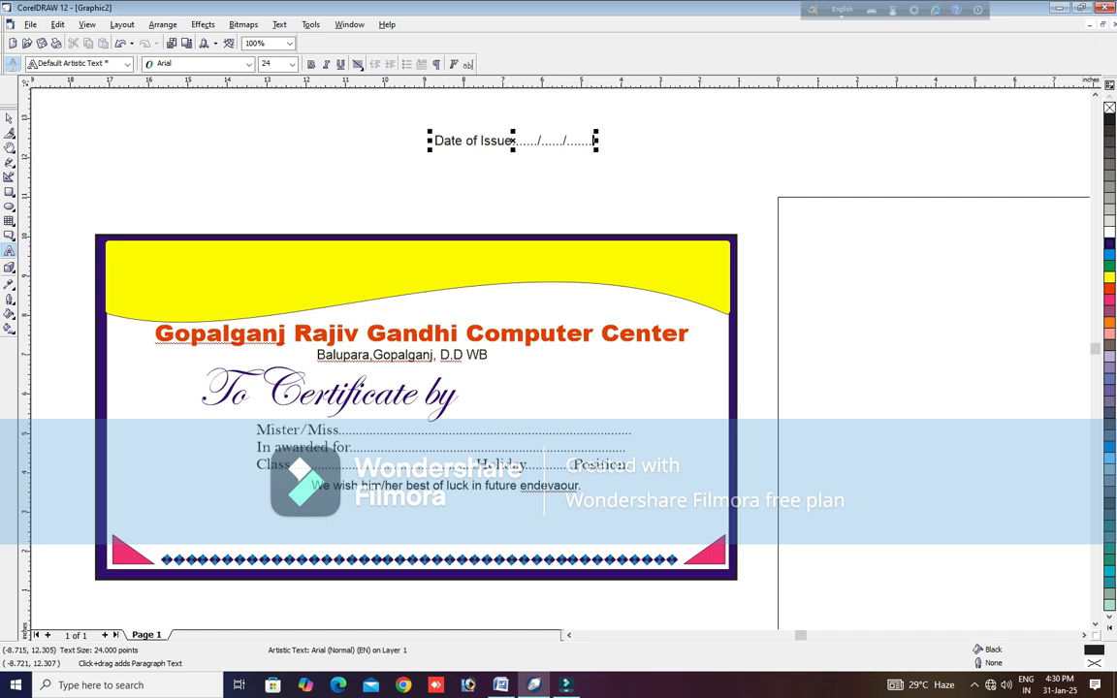
# - Set the "Date of Issue" line to Bell MT and place it above the certificate's lower-left pink triangle
pyautogui.click(249, 64)
pyautogui.click(8, 118)
pyautogui.click(9, 118)
pyautogui.click(250, 64)
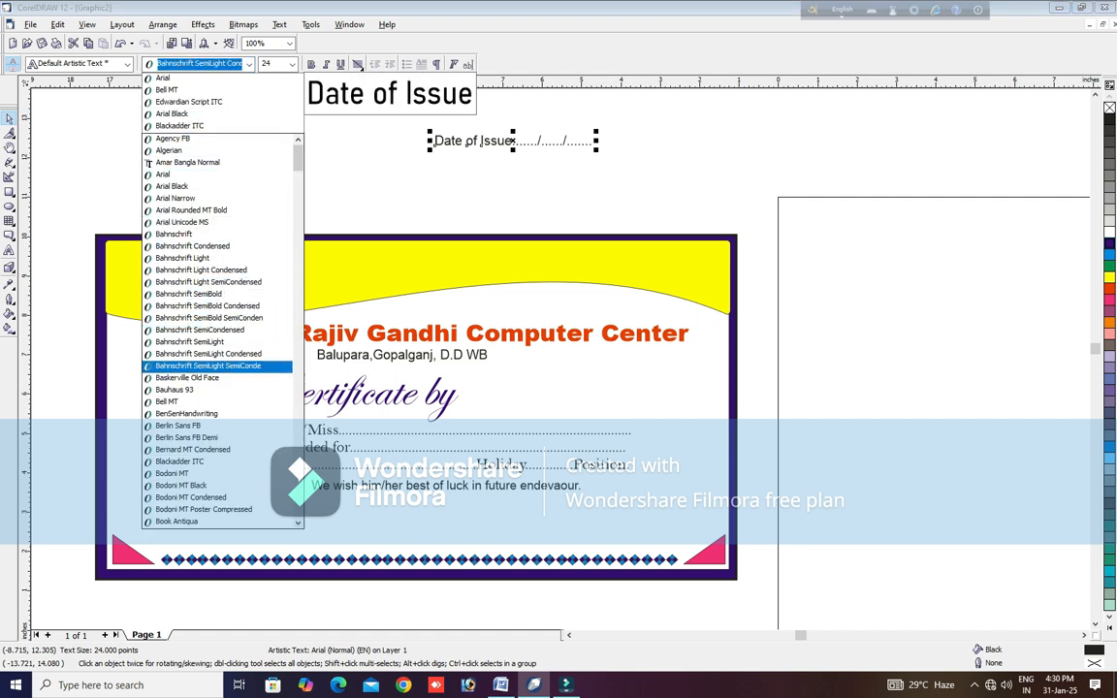
pyautogui.click(167, 401)
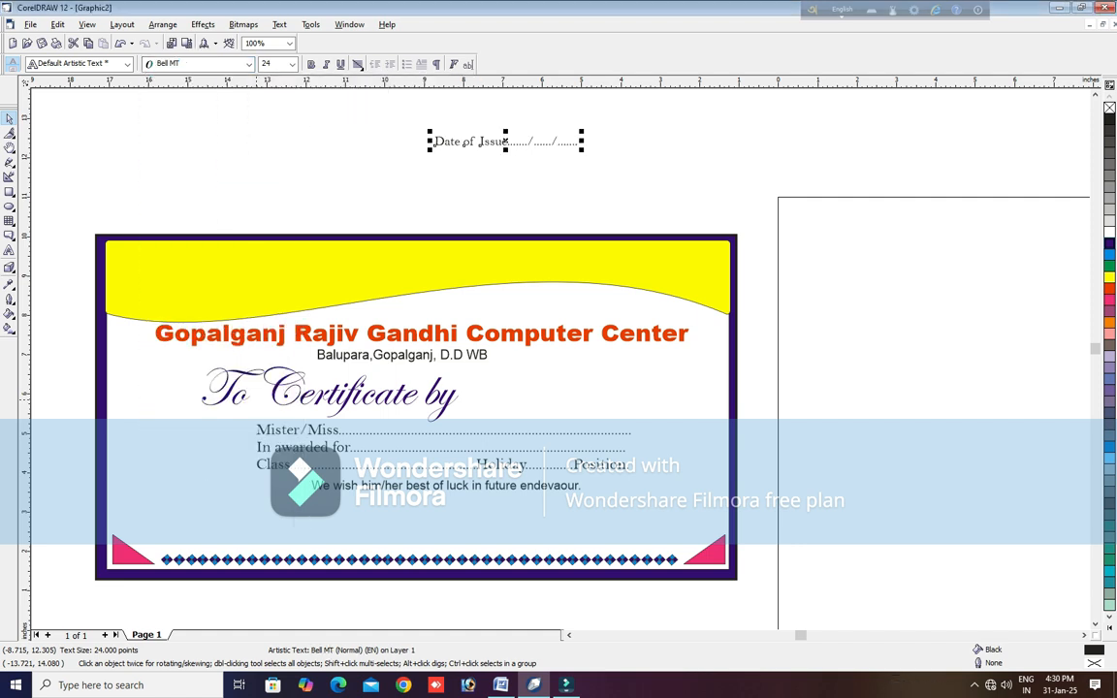
pyautogui.moveTo(507, 143); pyautogui.dragTo(257, 525)
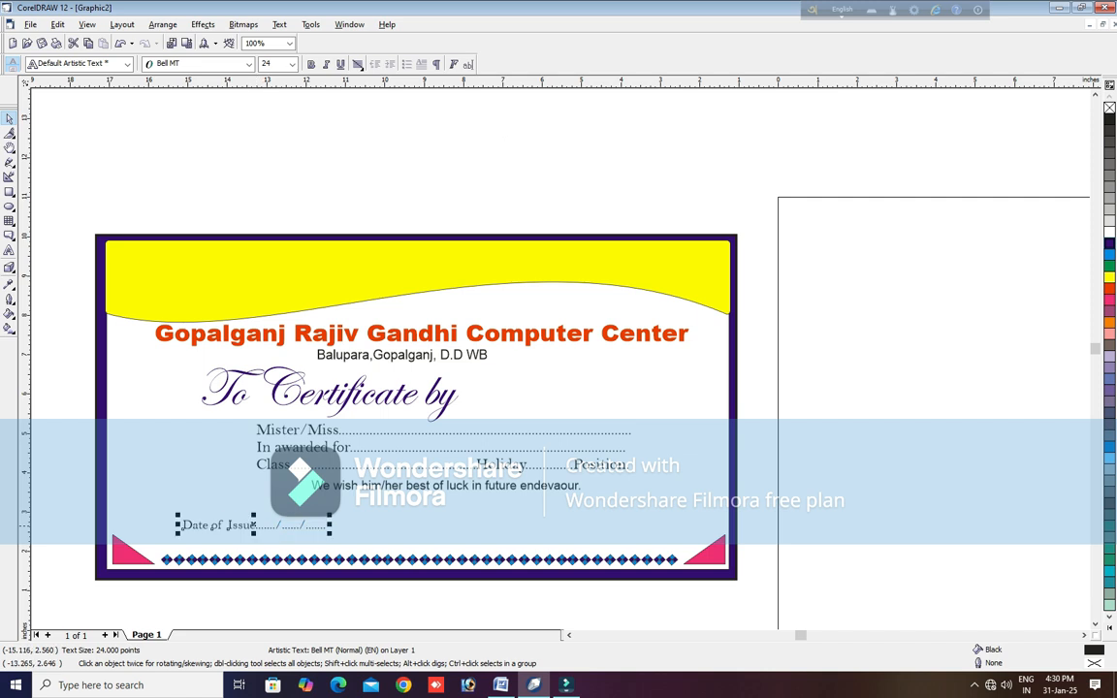
pyautogui.click(641, 368)
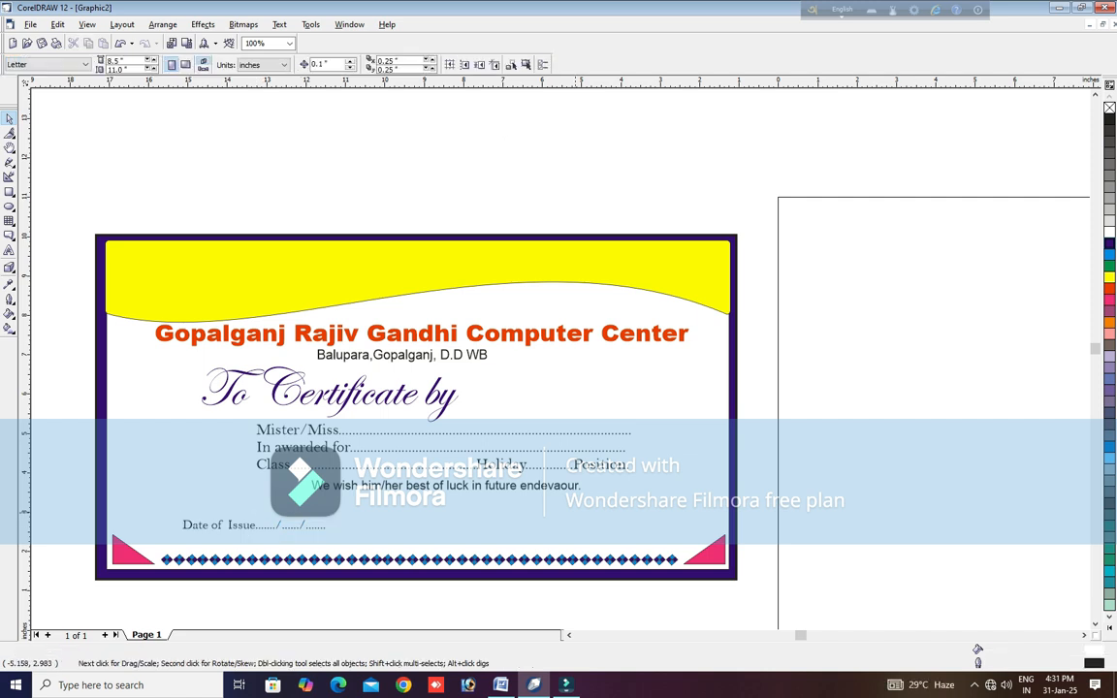
# - Add the text "Incharge Signature" in the empty area above the certificate
pyautogui.click(9, 250)
pyautogui.click(447, 138)
pyautogui.write('Incharge ')
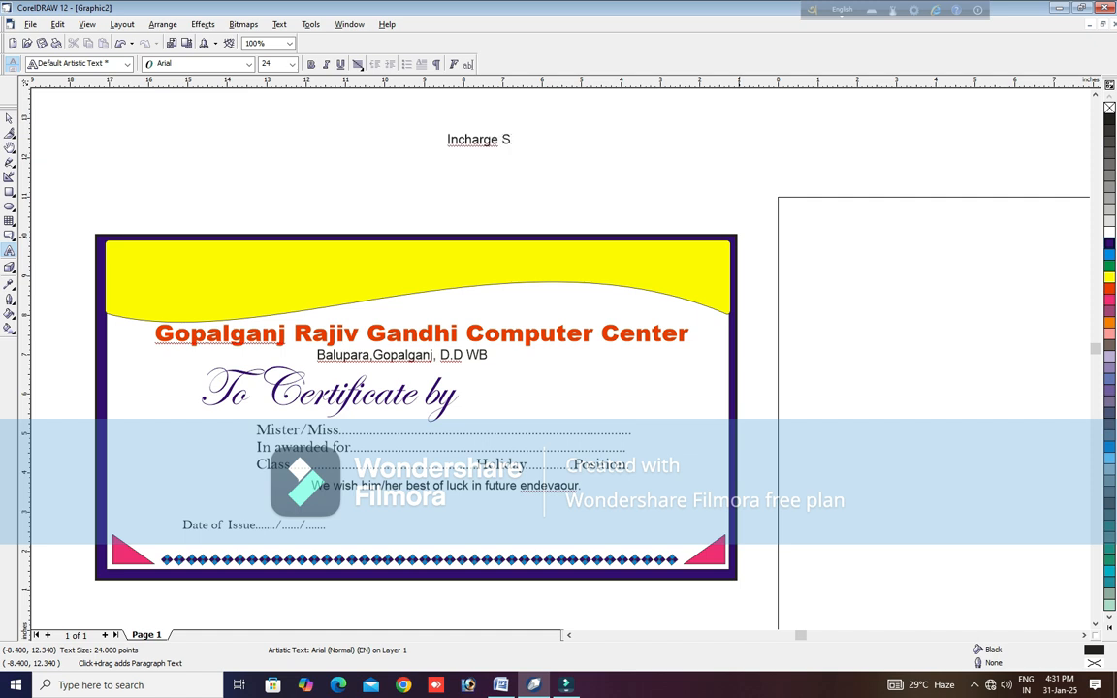
pyautogui.write('Signalture')
# - Set the font of the "Incharge Signature" text to Brush Script MT
pyautogui.click(9, 118)
pyautogui.click(249, 64)
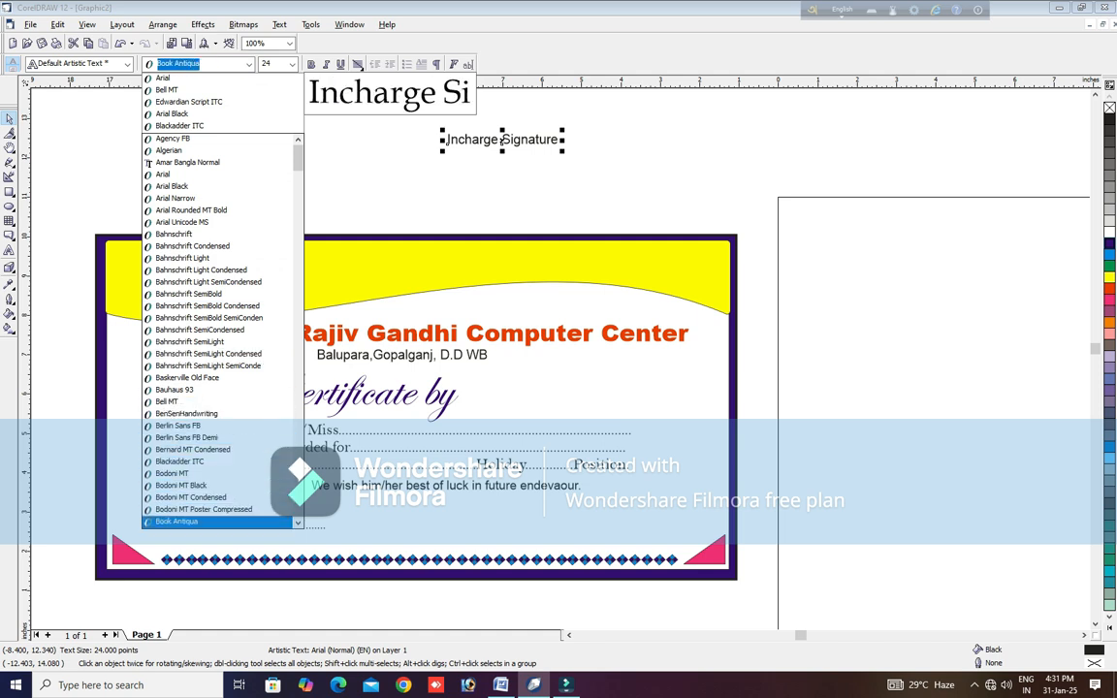
pyautogui.click(298, 523)
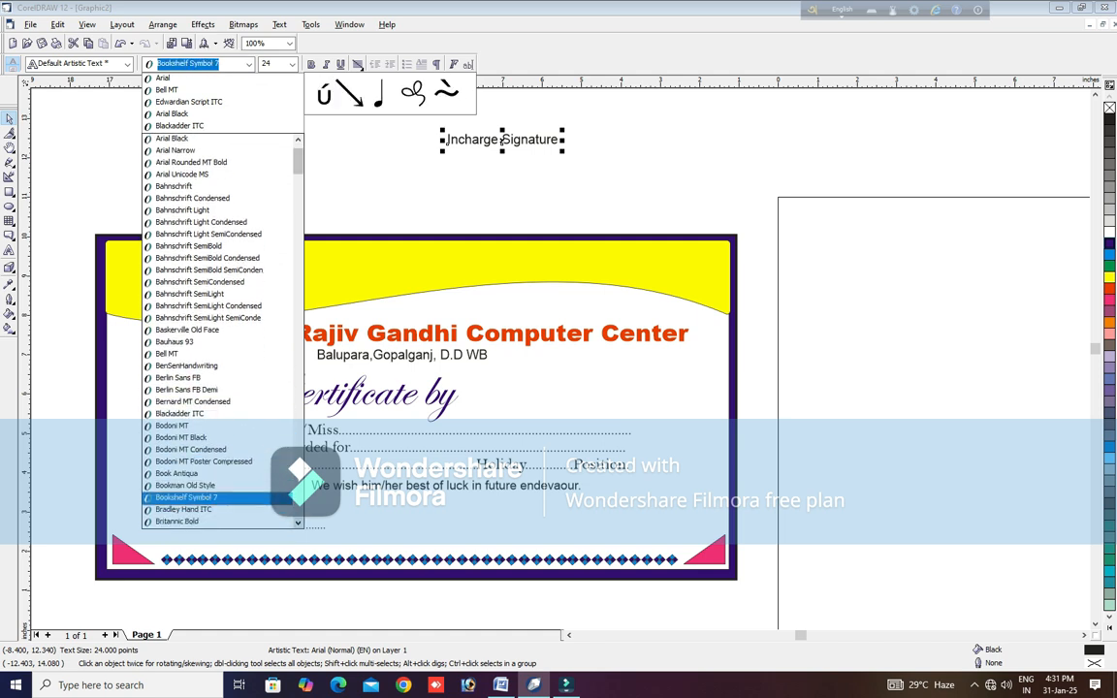
pyautogui.press('Down')
pyautogui.press('Down')
pyautogui.press('Down')
pyautogui.press('Down')
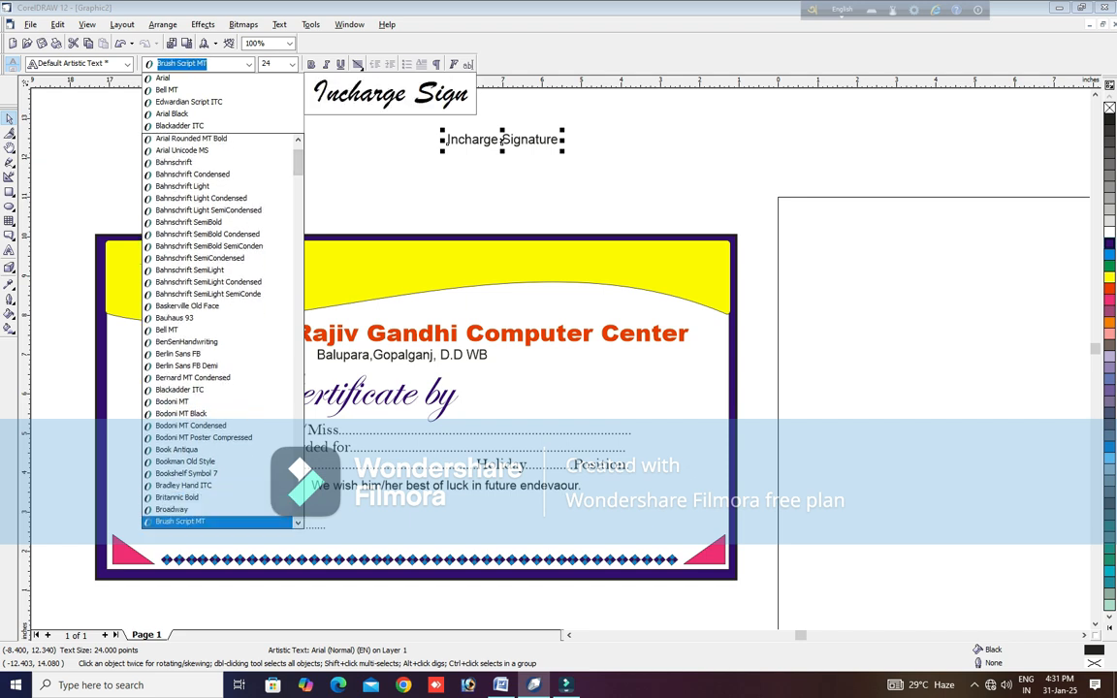
pyautogui.press('Return')
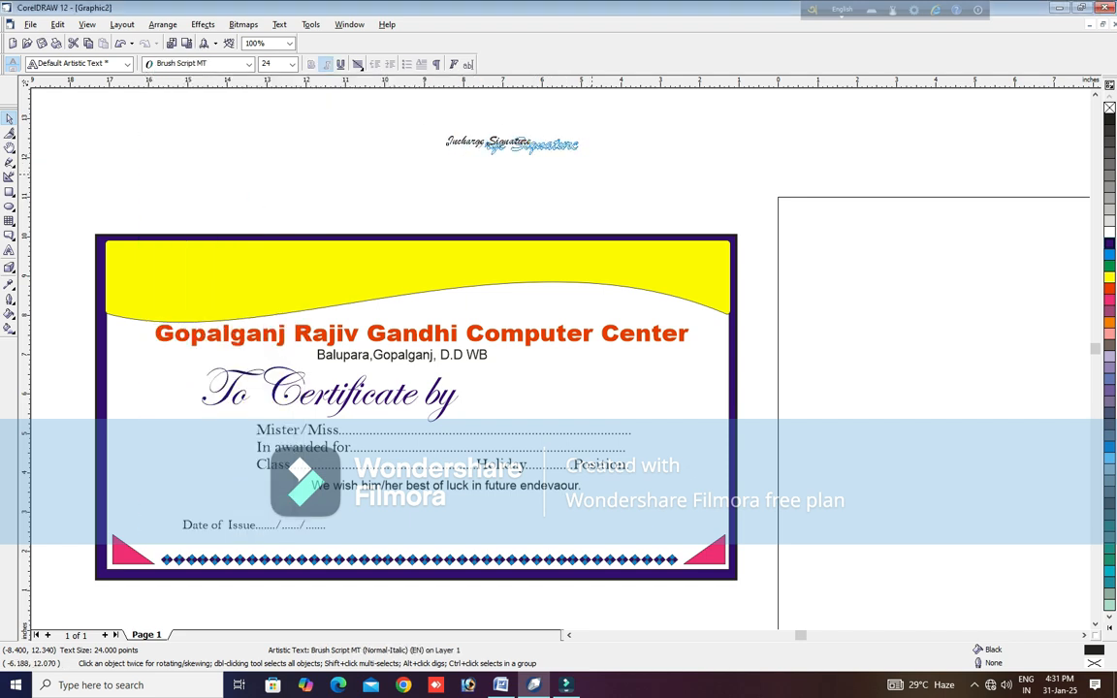
# - Place "Incharge Signature" near the certificate's lower-right corner, enlarged to about 41.9 pt, and colour it green
pyautogui.moveTo(567, 509); pyautogui.dragTo(607, 531)
pyautogui.click(948, 445)
pyautogui.click(605, 534)
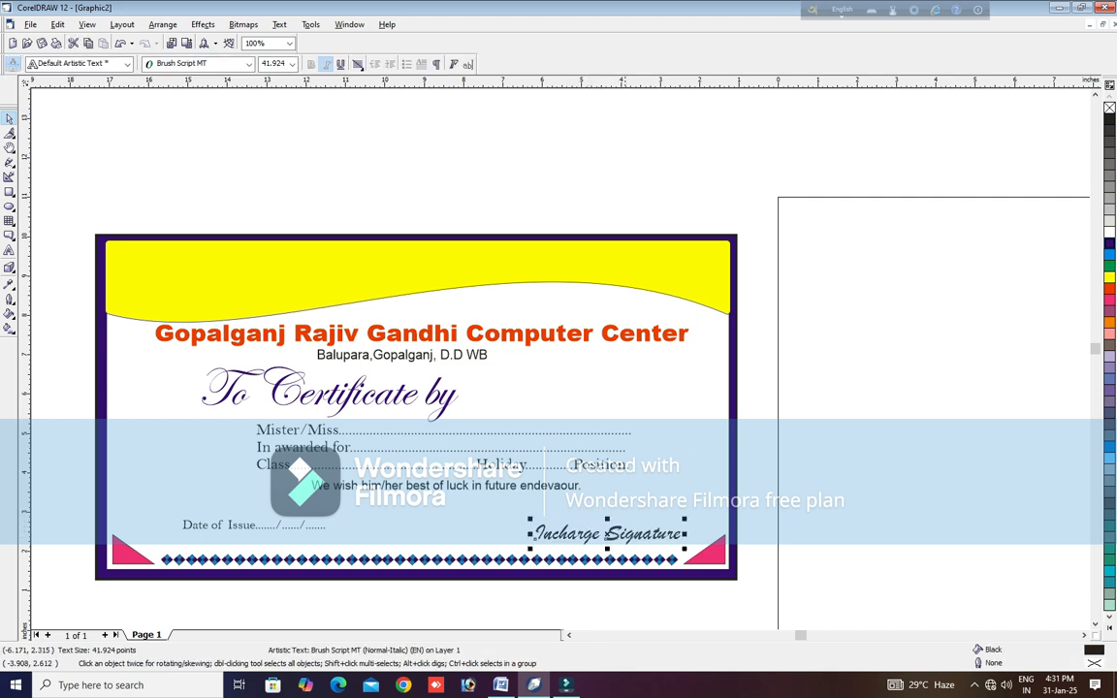
pyautogui.press('Escape')
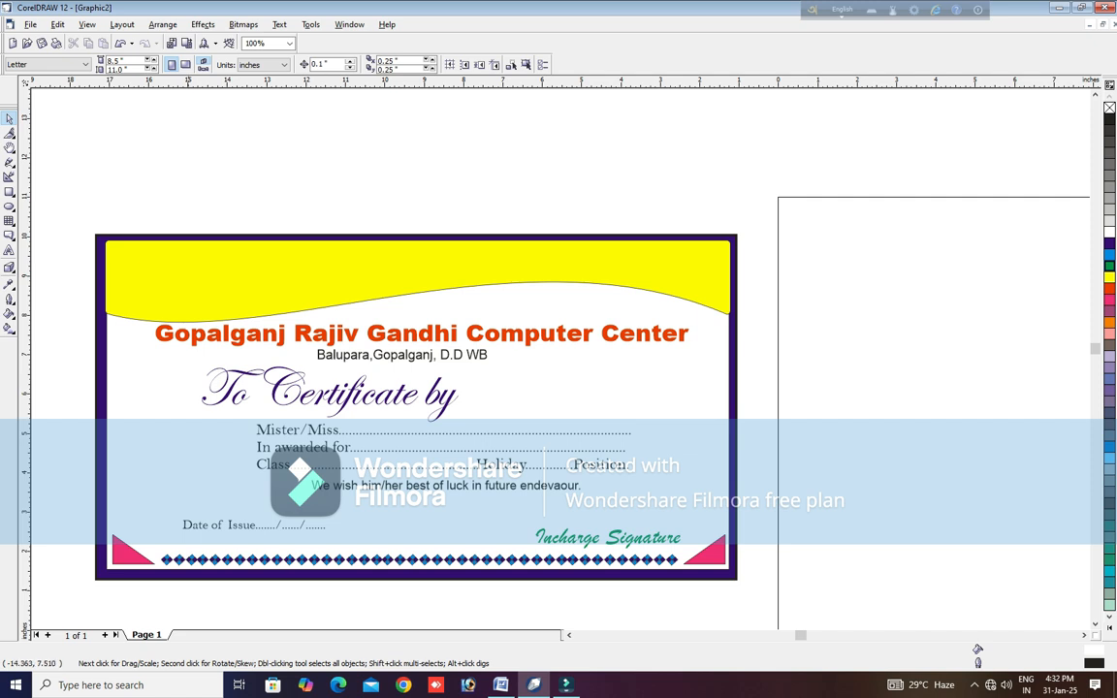
# - Group all the certificate's objects and move the group slightly up and to the right
pyautogui.moveTo(61, 189); pyautogui.dragTo(761, 596)
pyautogui.click(163, 24)
pyautogui.click(170, 97)
pyautogui.moveTo(418, 404); pyautogui.dragTo(438, 352)
# - Export the certificate as a JPEG named "certificate design" into the "corel draw all picture" folder
pyautogui.click(30, 24)
pyautogui.click(68, 178)
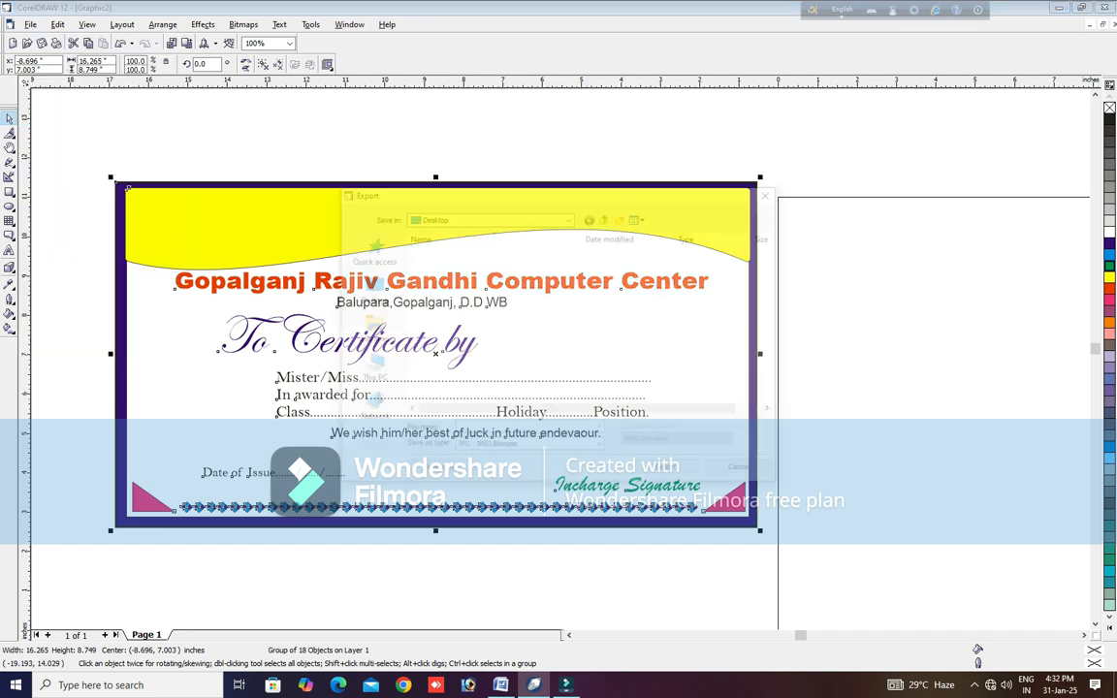
pyautogui.click(369, 369)
pyautogui.doubleClick(623, 406)
pyautogui.doubleClick(441, 250)
pyautogui.doubleClick(456, 263)
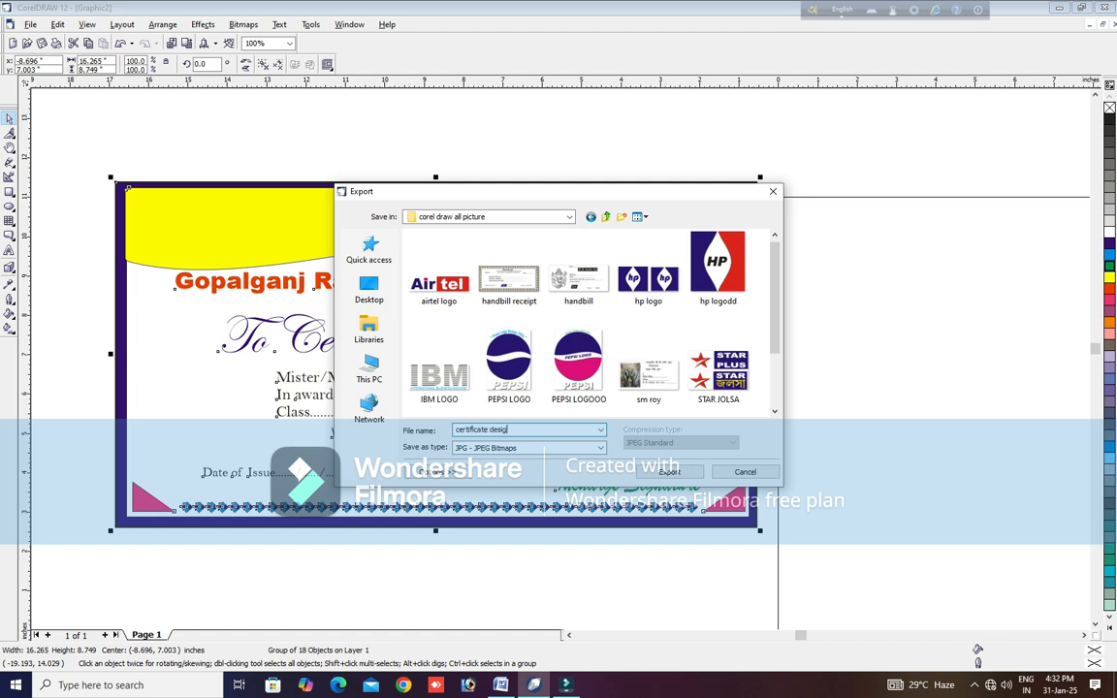
pyautogui.click(668, 472)
pyautogui.click(550, 473)
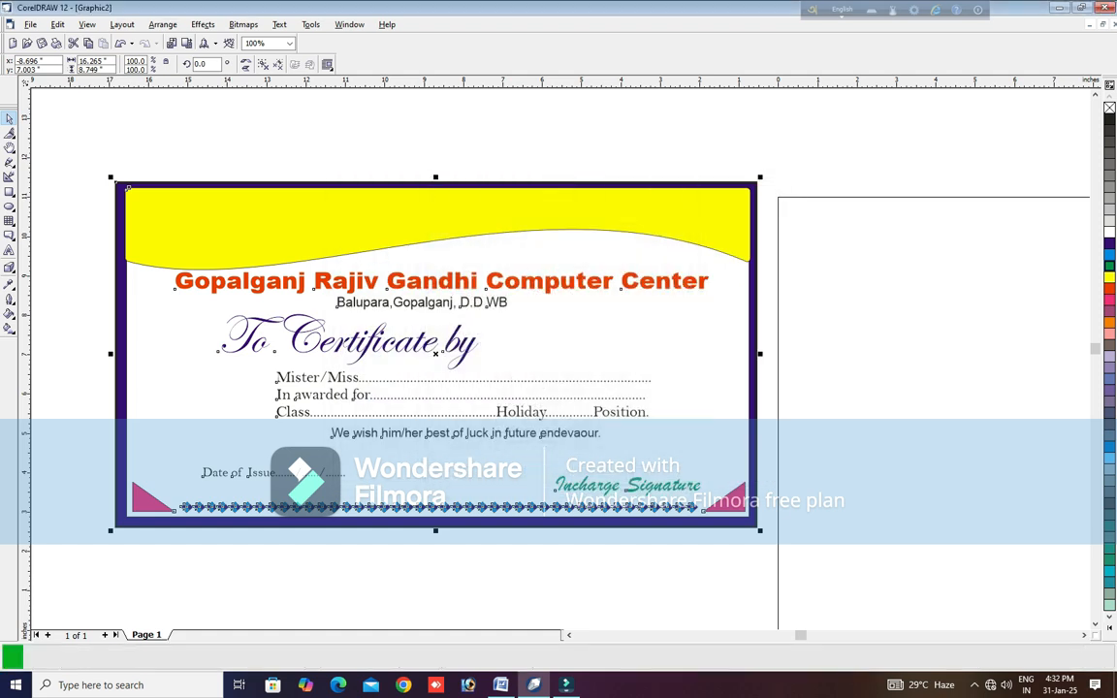
pyautogui.click(557, 437)
# - Open the exported "certificate design.JPG" from the "corel draw all picture" folder on drive D to view it
pyautogui.press('super+e')
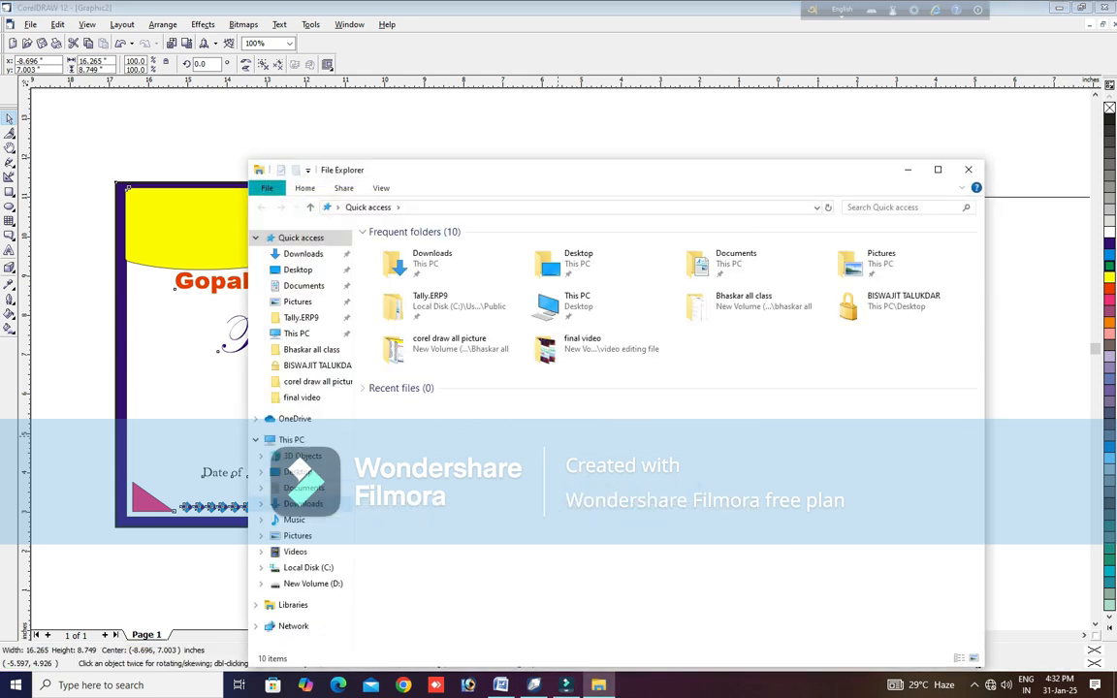
pyautogui.click(313, 583)
pyautogui.click(401, 261)
pyautogui.doubleClick(400, 248)
pyautogui.doubleClick(417, 247)
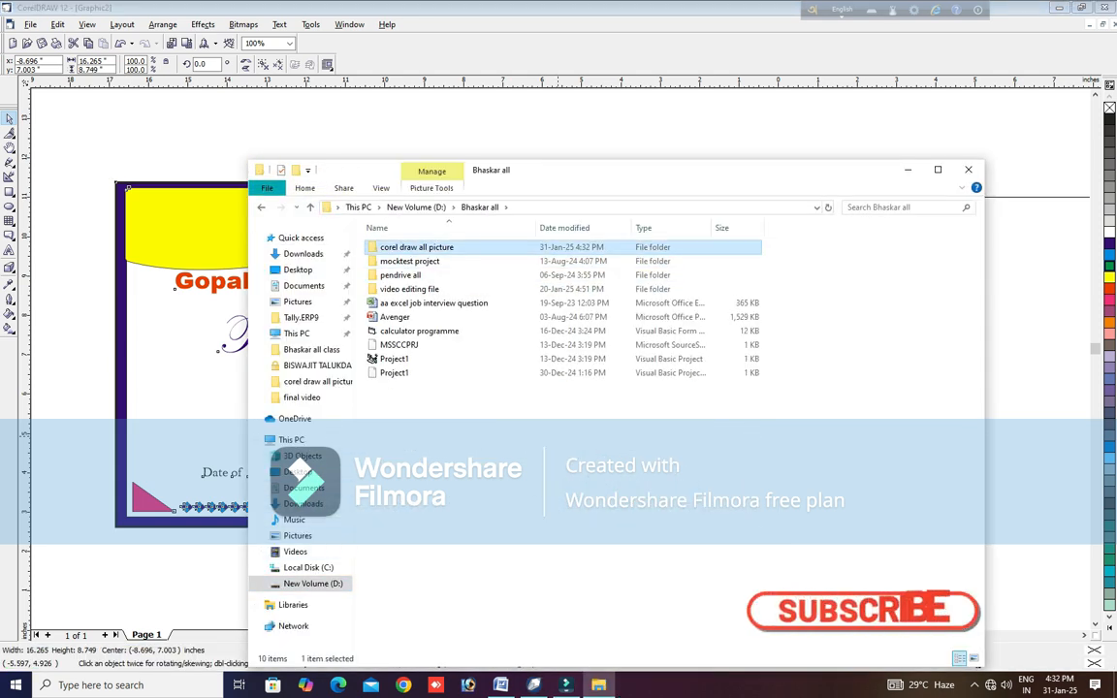
pyautogui.click(476, 272)
pyautogui.doubleClick(475, 271)
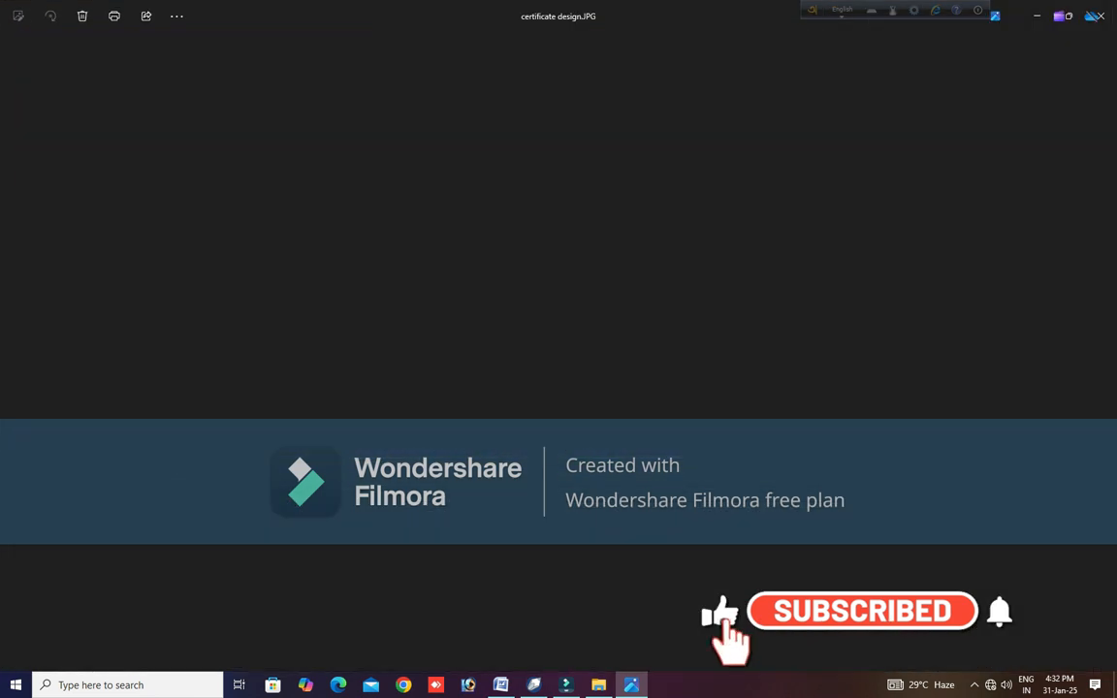